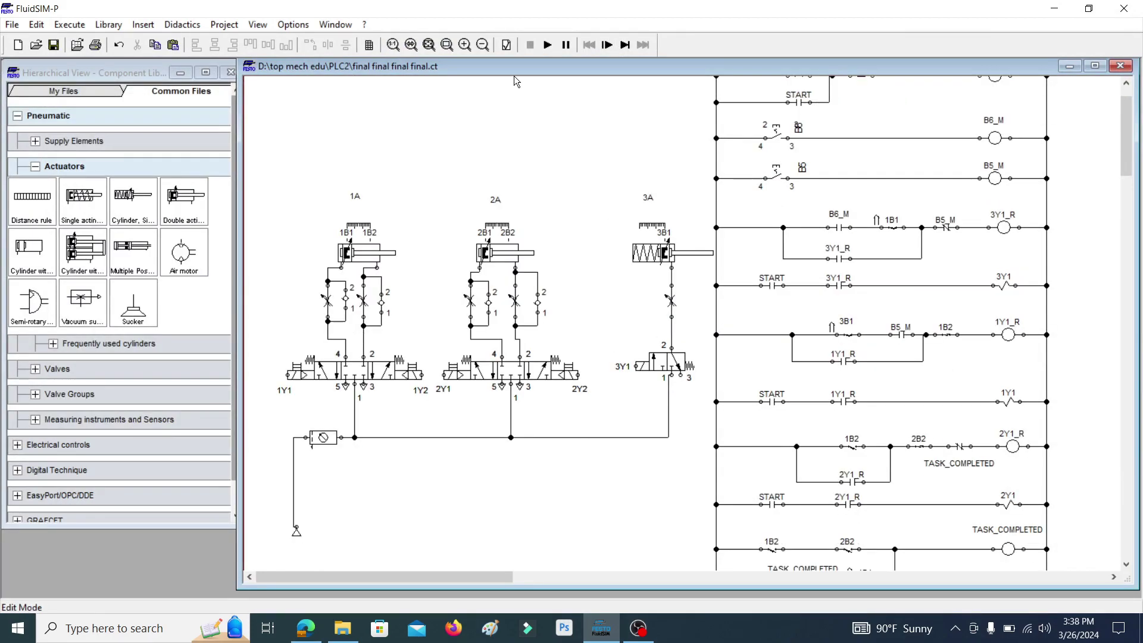
Step: Examine the pneumatic circuit of cylinders 1A, 2A and 3A and compare it with the lifting device sketch in the PDF textbook in Edge
{"action": "left_click", "coordinate": [465, 46]}
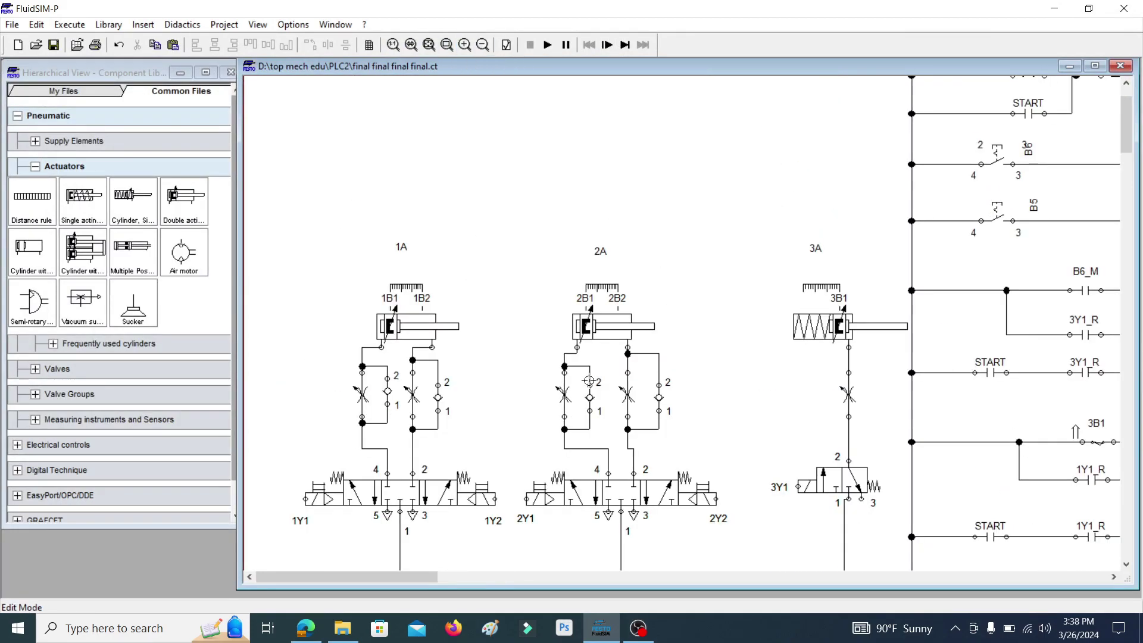
{"action": "scroll", "coordinate": [623, 424], "scroll_direction": "down", "scroll_amount": 3}
{"action": "scroll", "coordinate": [623, 424], "scroll_direction": "down", "scroll_amount": 1}
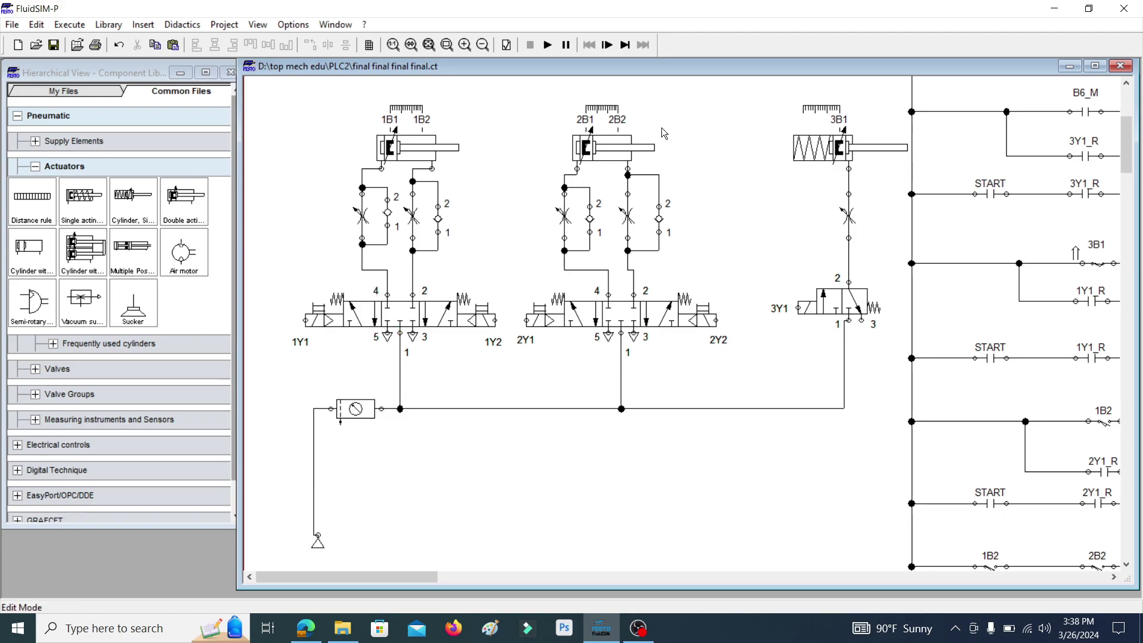
{"action": "mouse_move", "coordinate": [390, 320]}
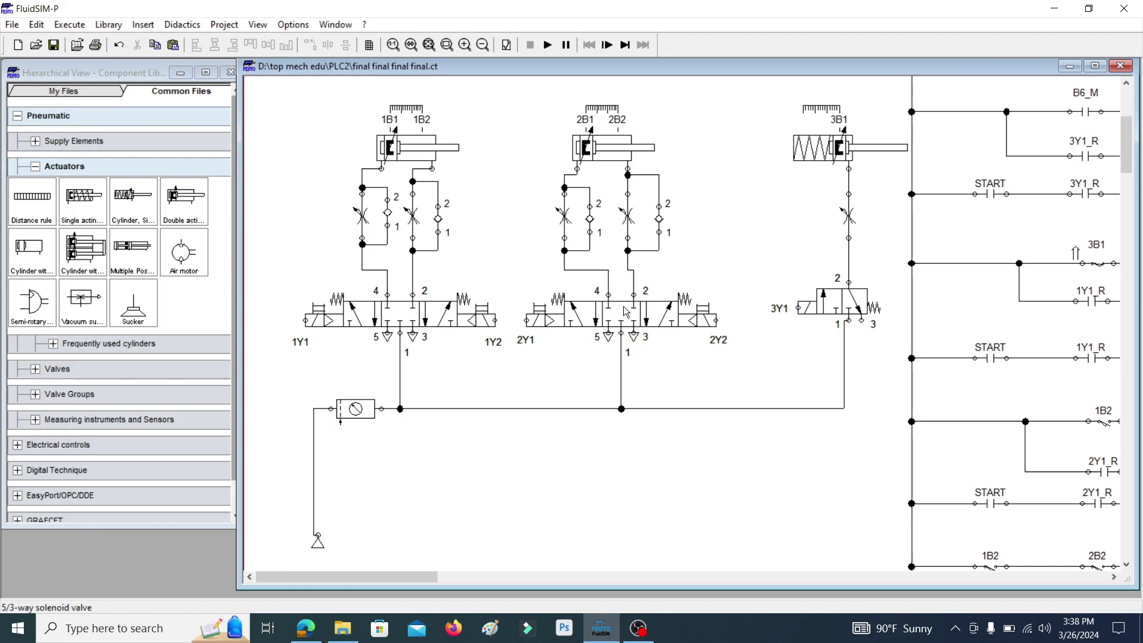
{"action": "mouse_move", "coordinate": [558, 320]}
{"action": "left_click", "coordinate": [305, 628]}
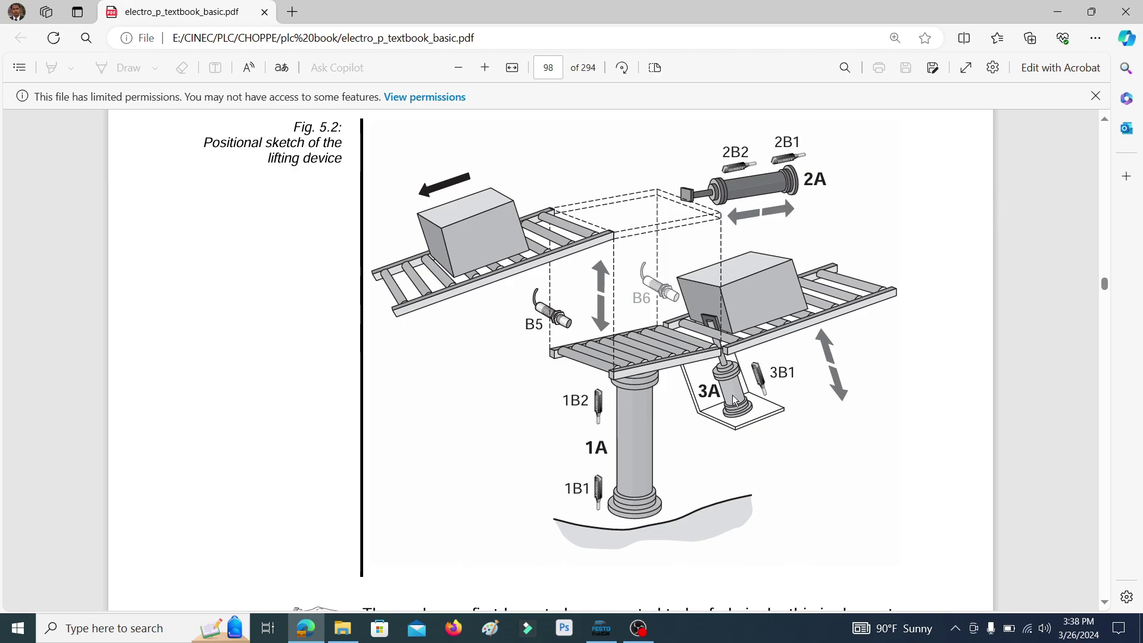
{"action": "left_click", "coordinate": [602, 630]}
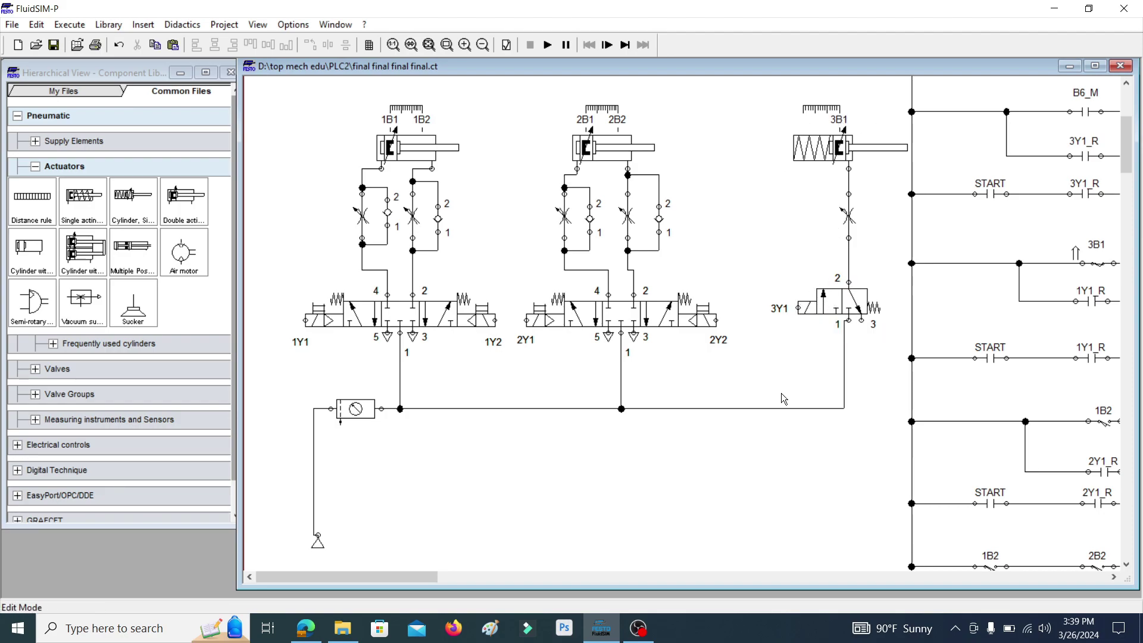
Step: Examine the electrical ladder circuit beside the pneumatic circuit, from the START rung down to its last rungs
{"action": "scroll", "coordinate": [781, 395], "scroll_direction": "up", "scroll_amount": 3}
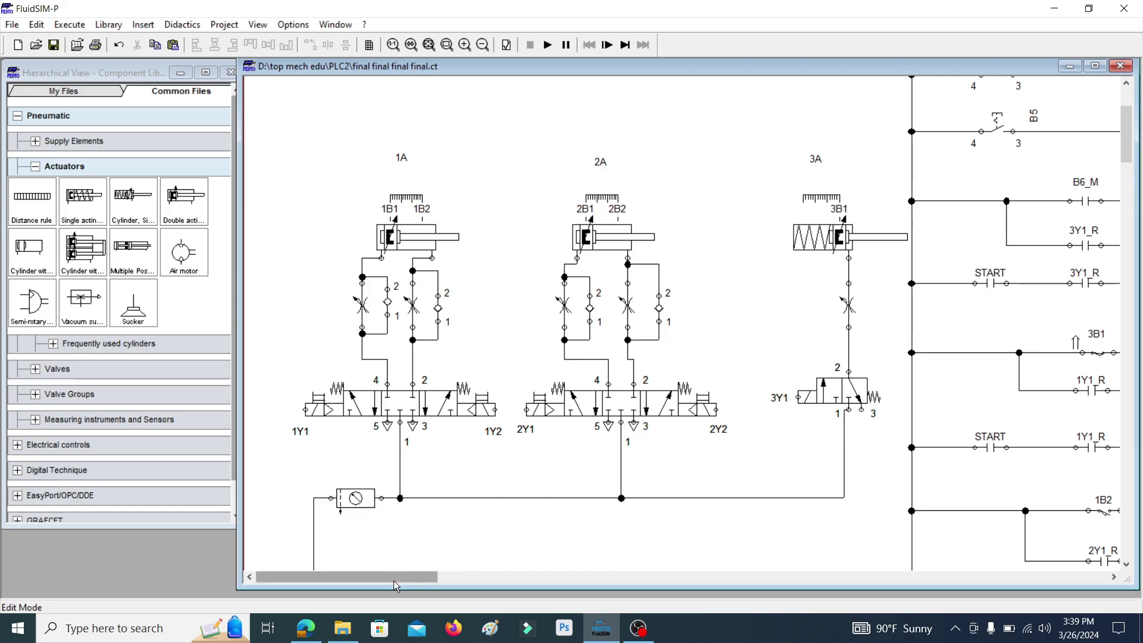
{"action": "left_click_drag", "start_coordinate": [387, 578], "coordinate": [475, 592]}
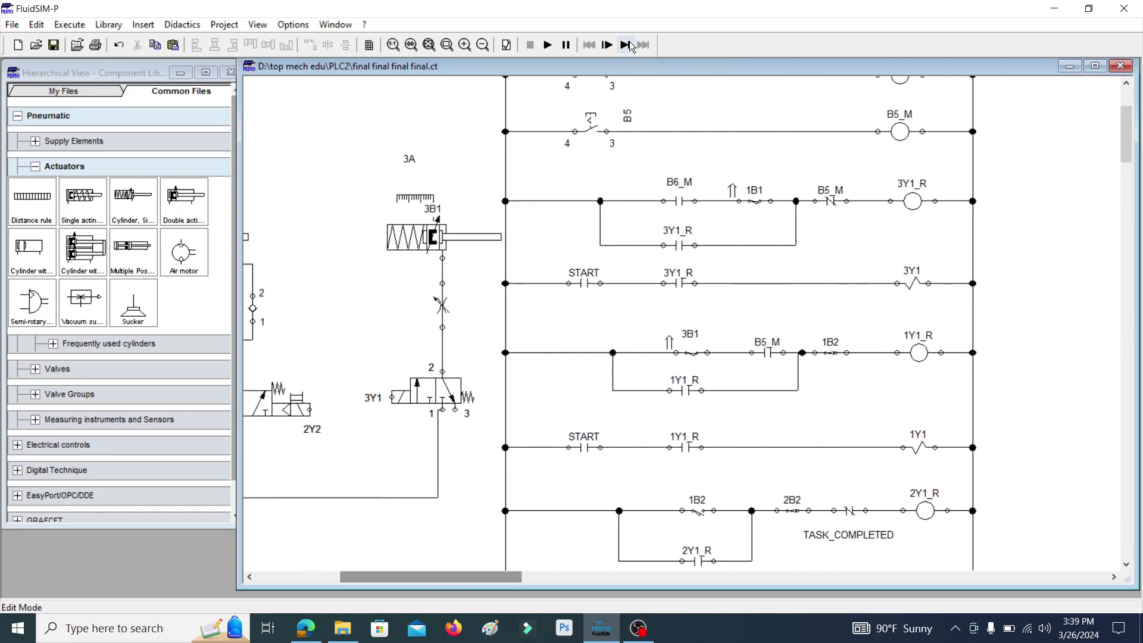
{"action": "left_click", "coordinate": [483, 45]}
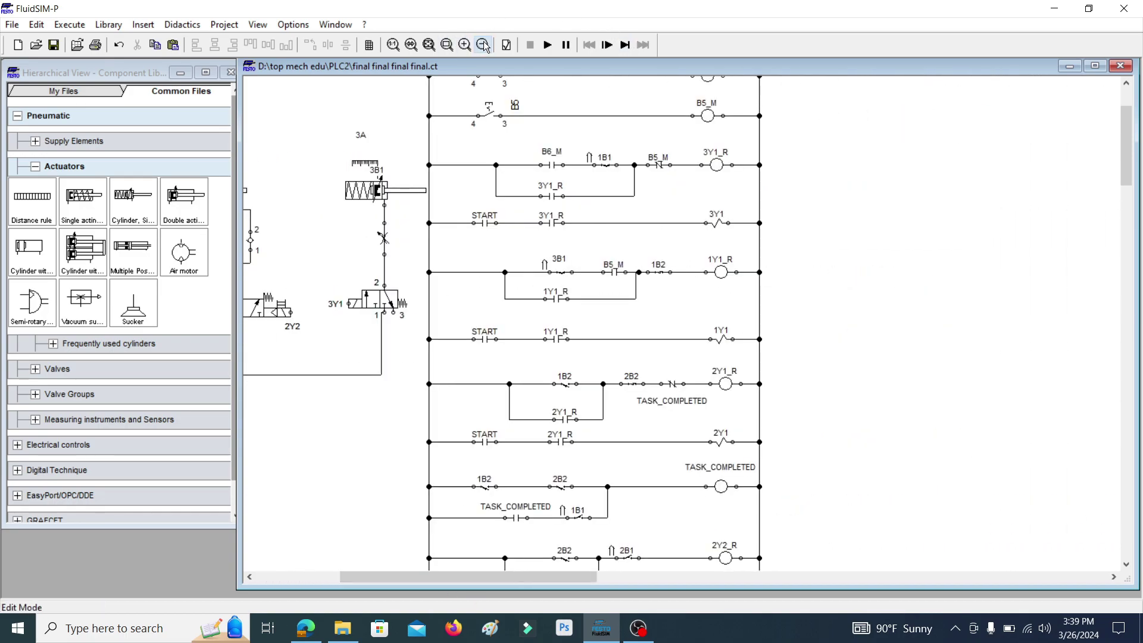
{"action": "left_click", "coordinate": [483, 46]}
{"action": "left_click_drag", "start_coordinate": [677, 578], "coordinate": [561, 566]}
{"action": "scroll", "coordinate": [633, 441], "scroll_direction": "up", "scroll_amount": 5}
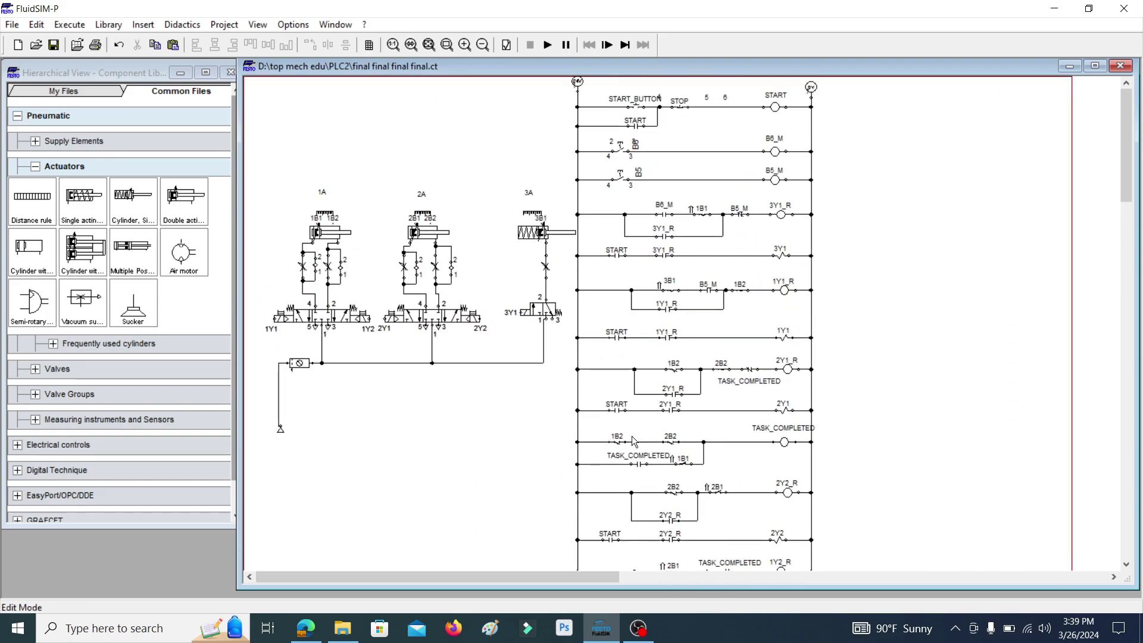
{"action": "scroll", "coordinate": [634, 441], "scroll_direction": "down", "scroll_amount": 6}
{"action": "scroll", "coordinate": [635, 442], "scroll_direction": "up", "scroll_amount": 6}
{"action": "left_click", "coordinate": [465, 46]}
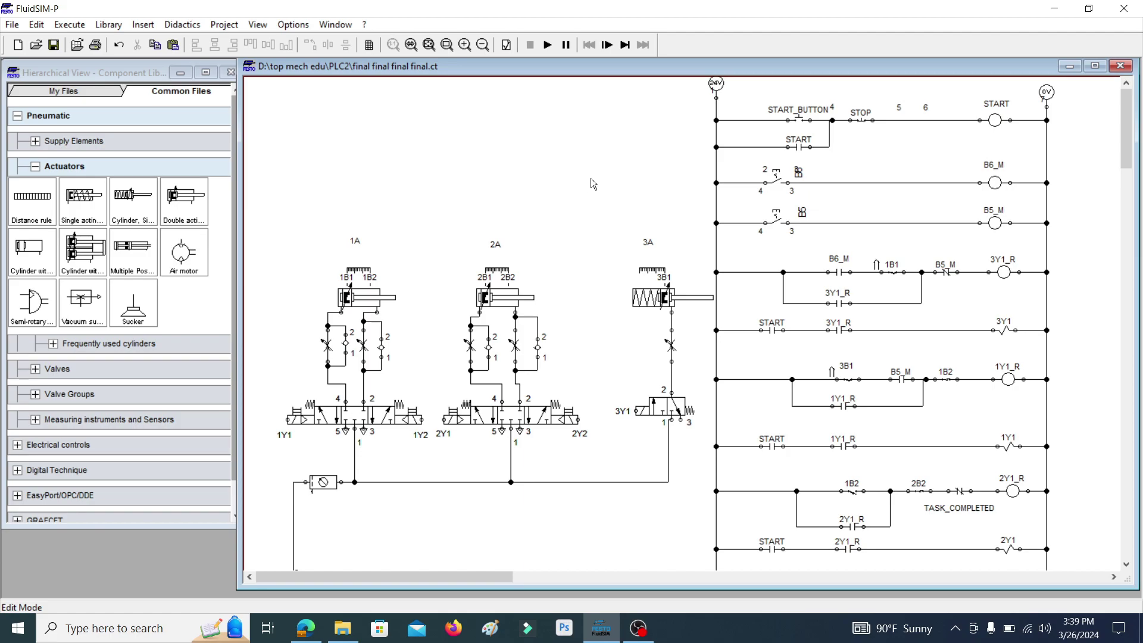
Step: Start the circuit simulation, accepting the open connections
{"action": "left_click", "coordinate": [548, 46]}
{"action": "left_click", "coordinate": [547, 45]}
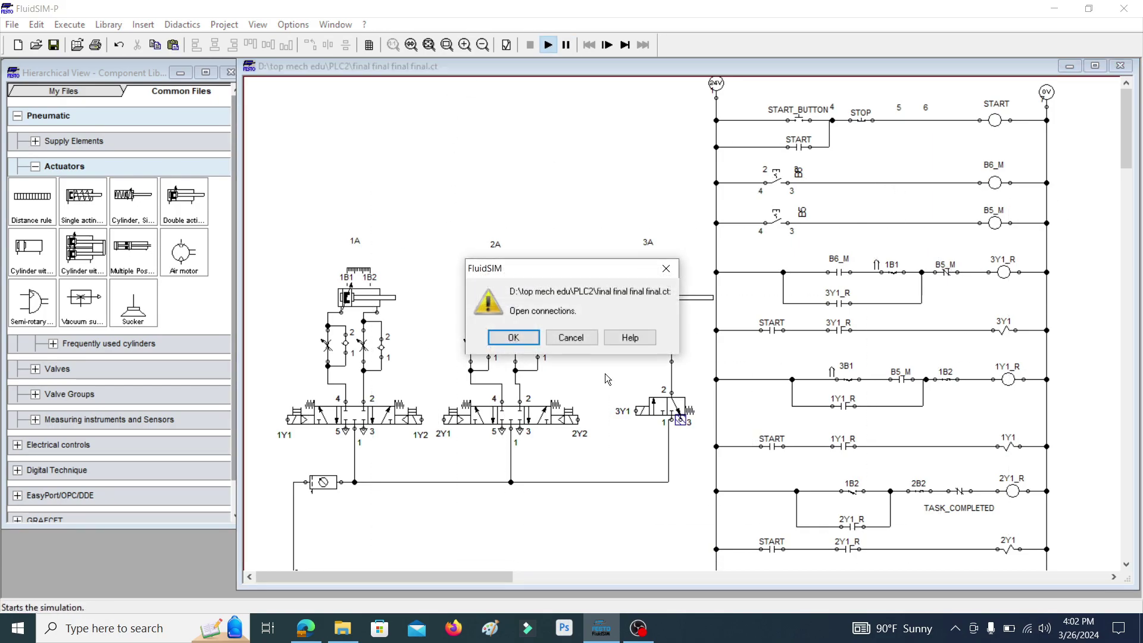
{"action": "left_click", "coordinate": [512, 338]}
{"action": "left_click", "coordinate": [514, 342]}
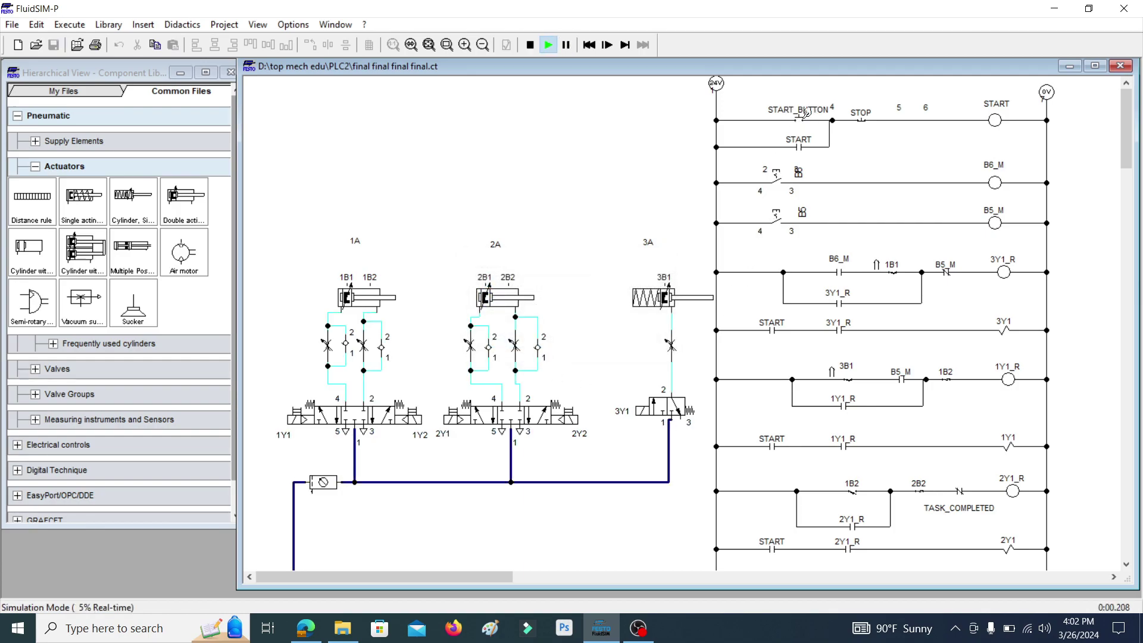
Step: Test the start and stop controls by actuating START_BUTTON, STOP and START_BUTTON again
{"action": "left_click", "coordinate": [802, 116]}
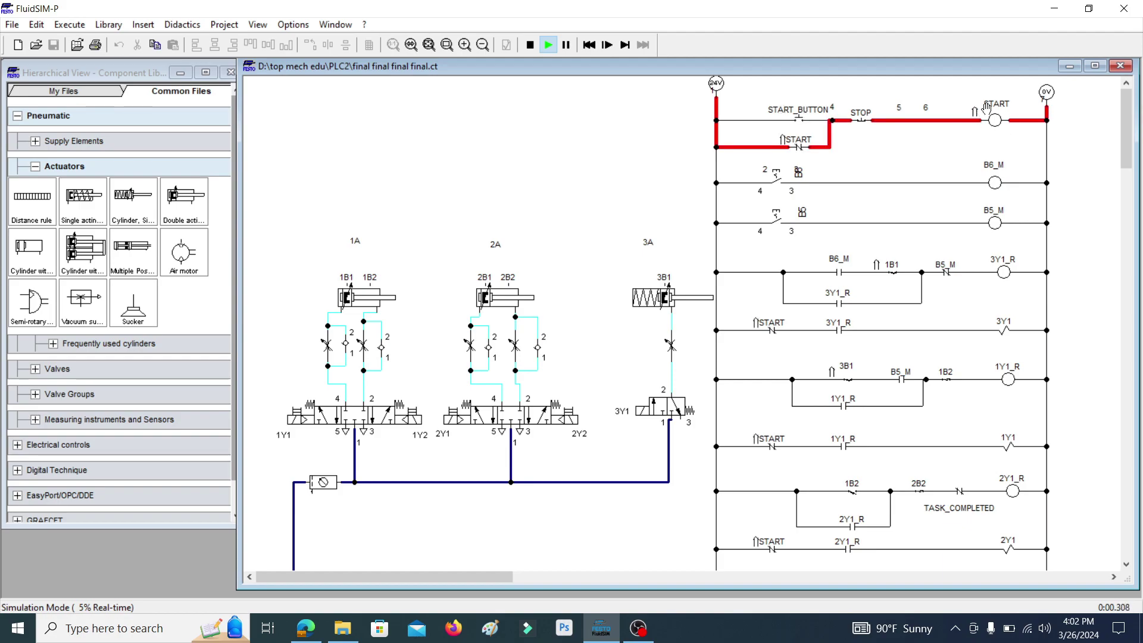
{"action": "left_click", "coordinate": [864, 116]}
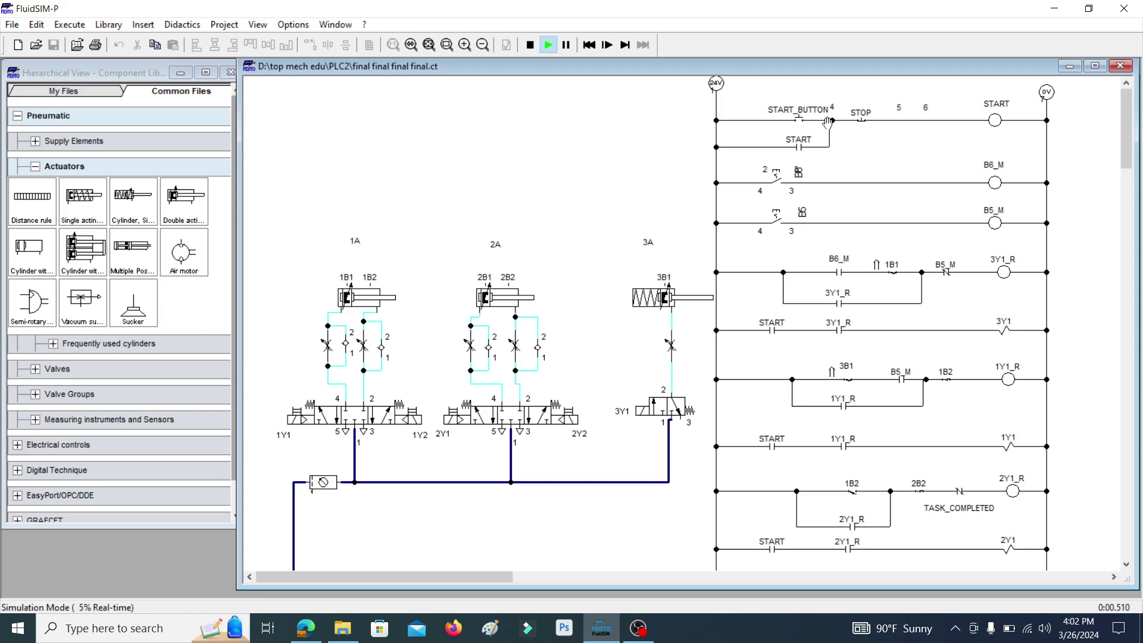
{"action": "left_click", "coordinate": [806, 116]}
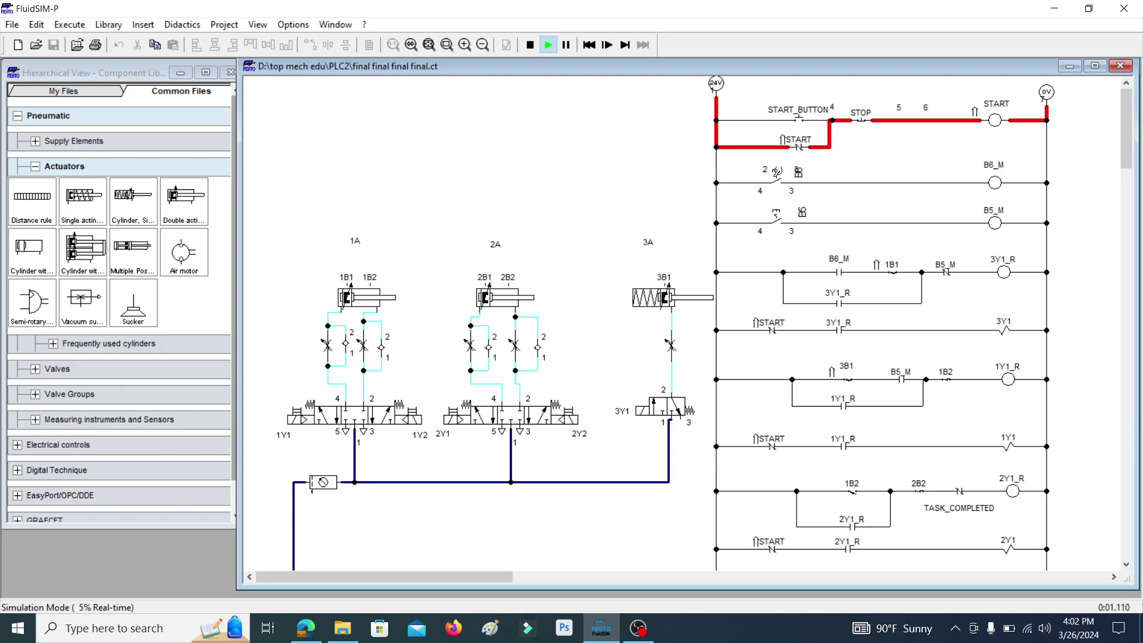
Step: Using the PDF's lifting device sketch as reference, simulate the package's movement by switching sensor B6 on and off and sensor B5 on
{"action": "left_click", "coordinate": [302, 634]}
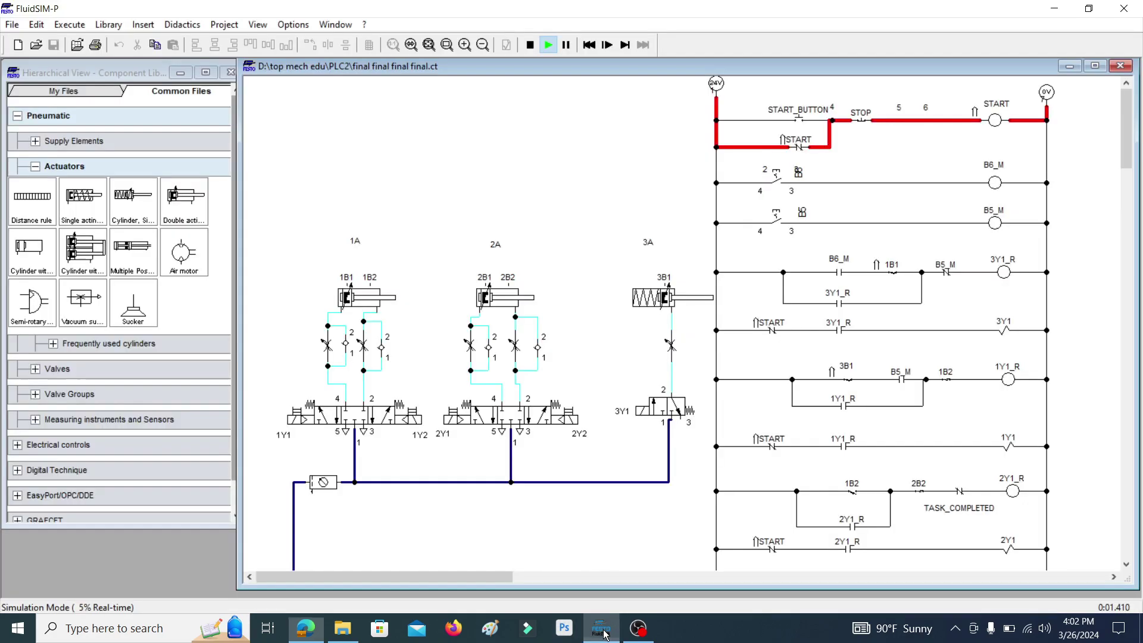
{"action": "left_click", "coordinate": [602, 628]}
{"action": "left_click", "coordinate": [776, 177]}
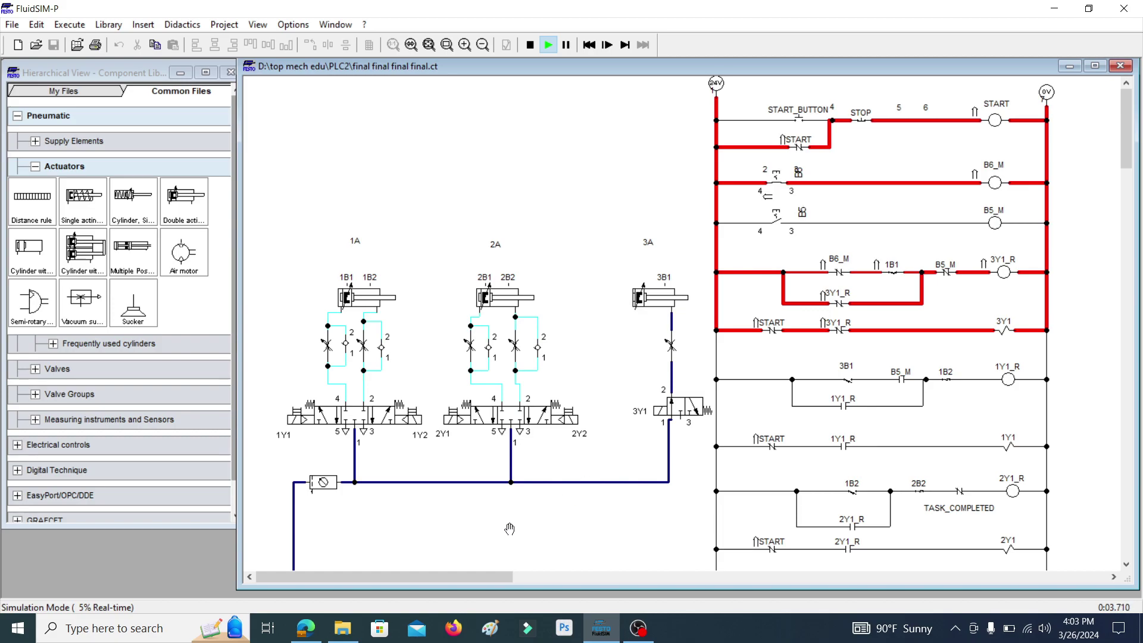
{"action": "left_click", "coordinate": [777, 176]}
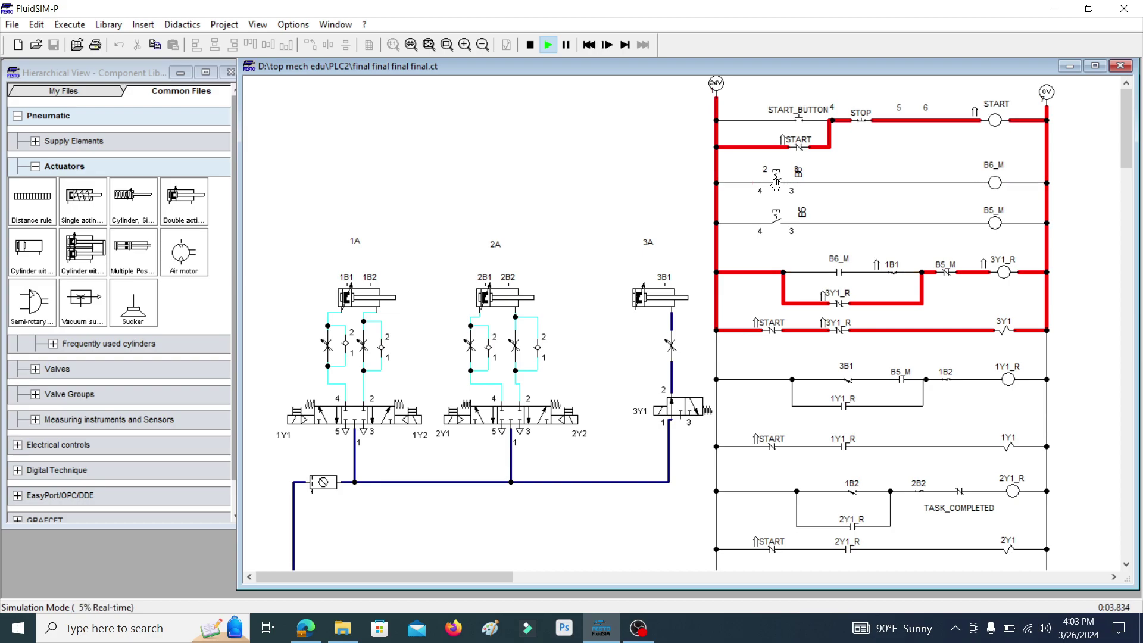
{"action": "left_click", "coordinate": [779, 214]}
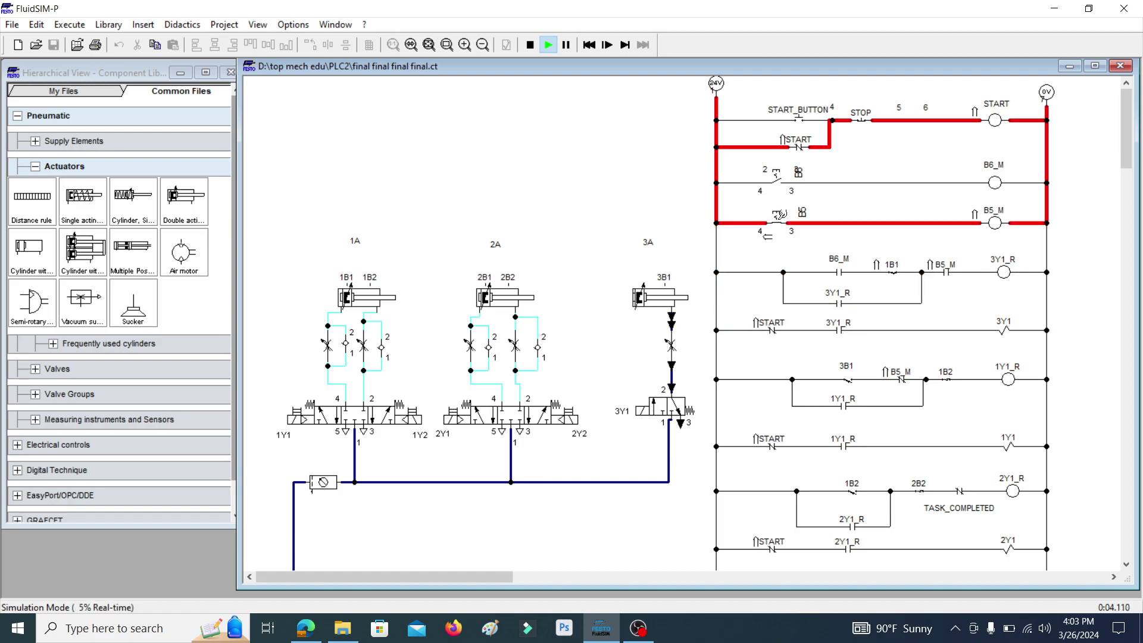
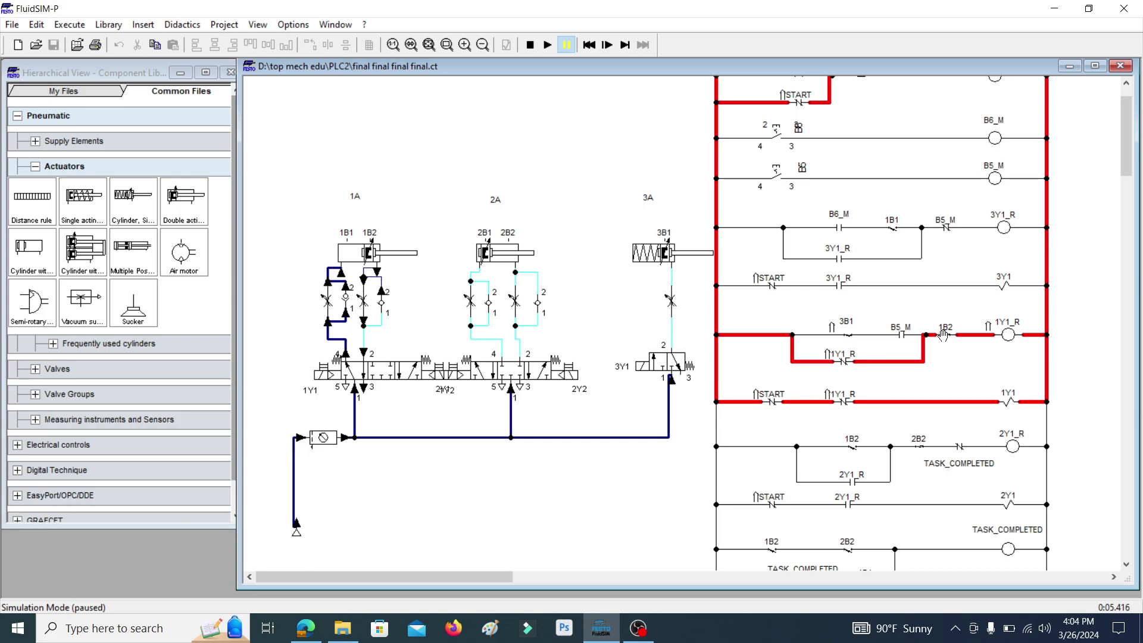
Step: Consult the lifting device sketch in the PDF, and run the paused simulation until cylinder 2A is extending, pausing it there
{"action": "left_click", "coordinate": [314, 631]}
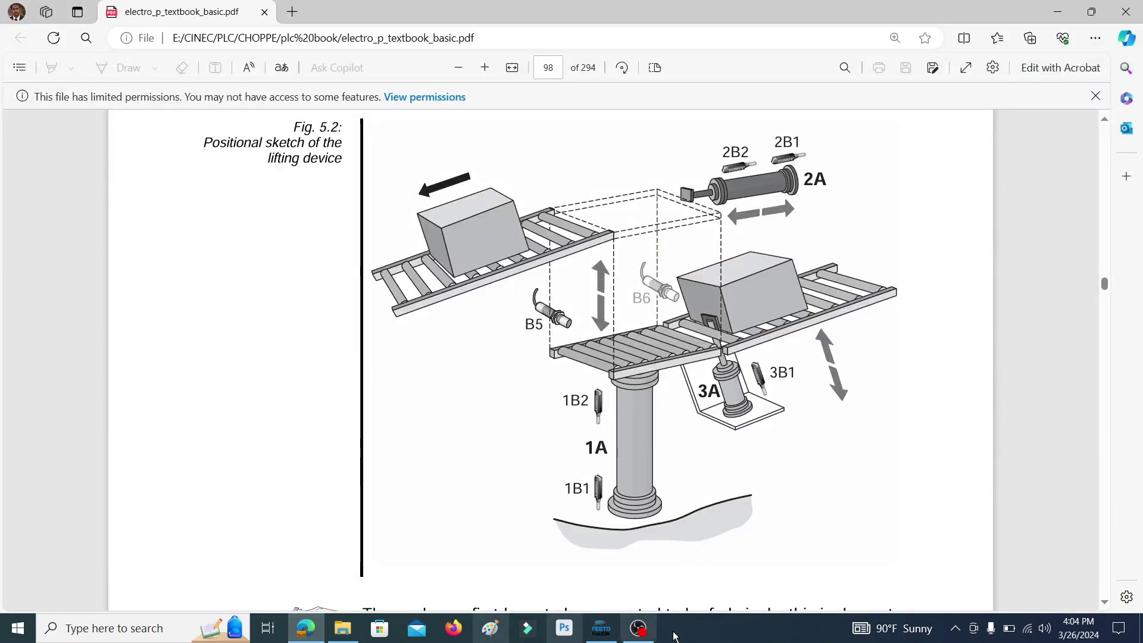
{"action": "left_click", "coordinate": [601, 629]}
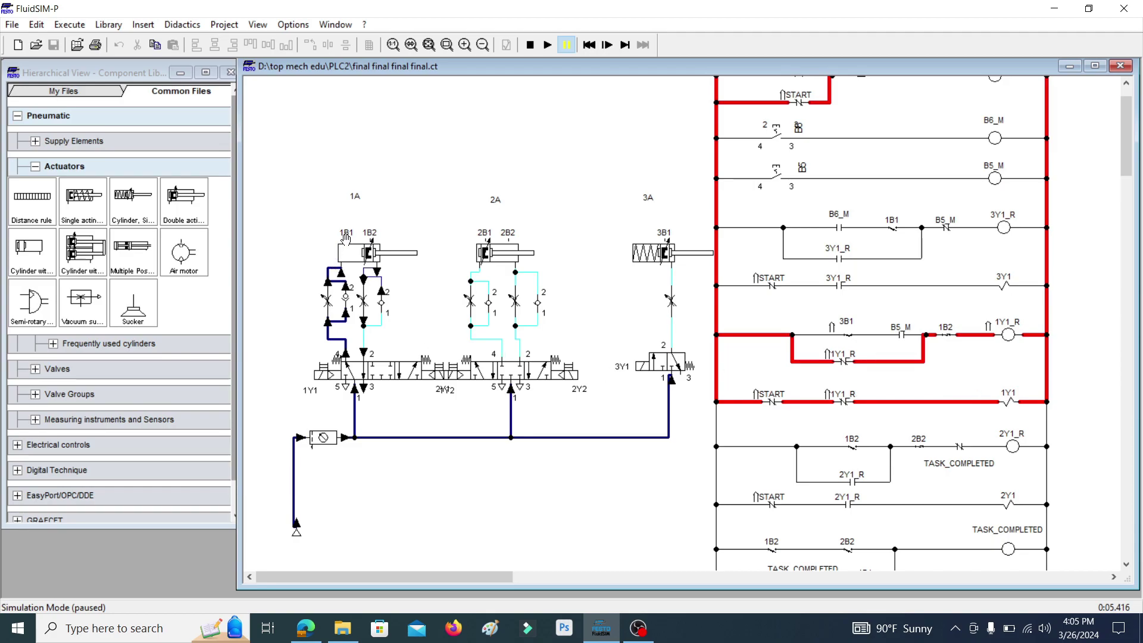
{"action": "scroll", "coordinate": [791, 373], "scroll_direction": "down", "scroll_amount": 3}
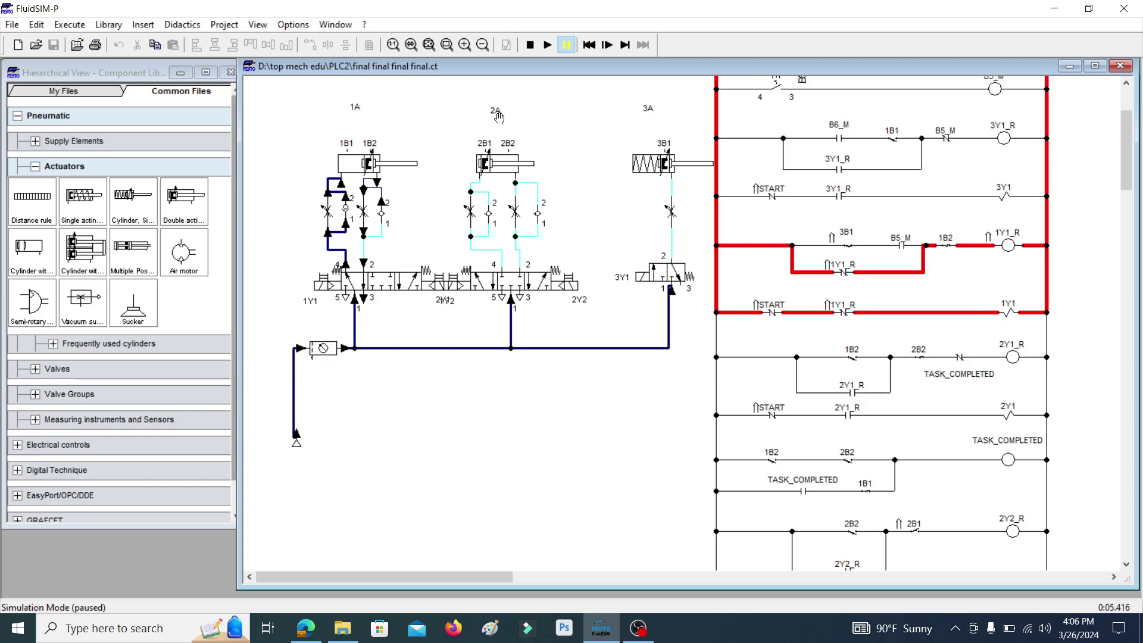
{"action": "left_click", "coordinate": [548, 45]}
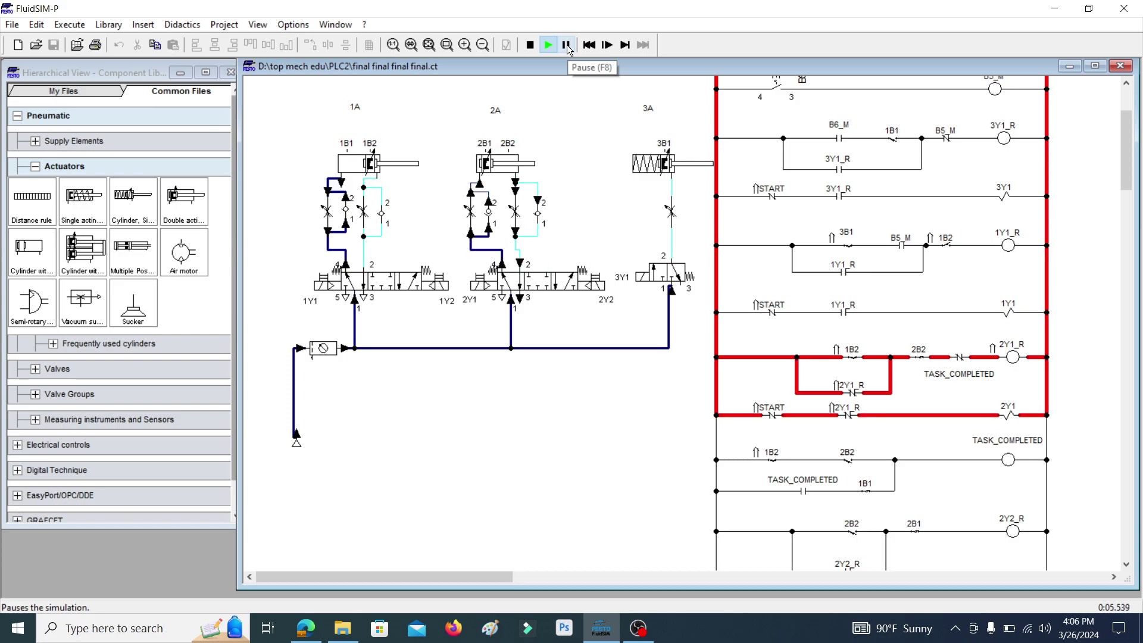
{"action": "left_click", "coordinate": [567, 47]}
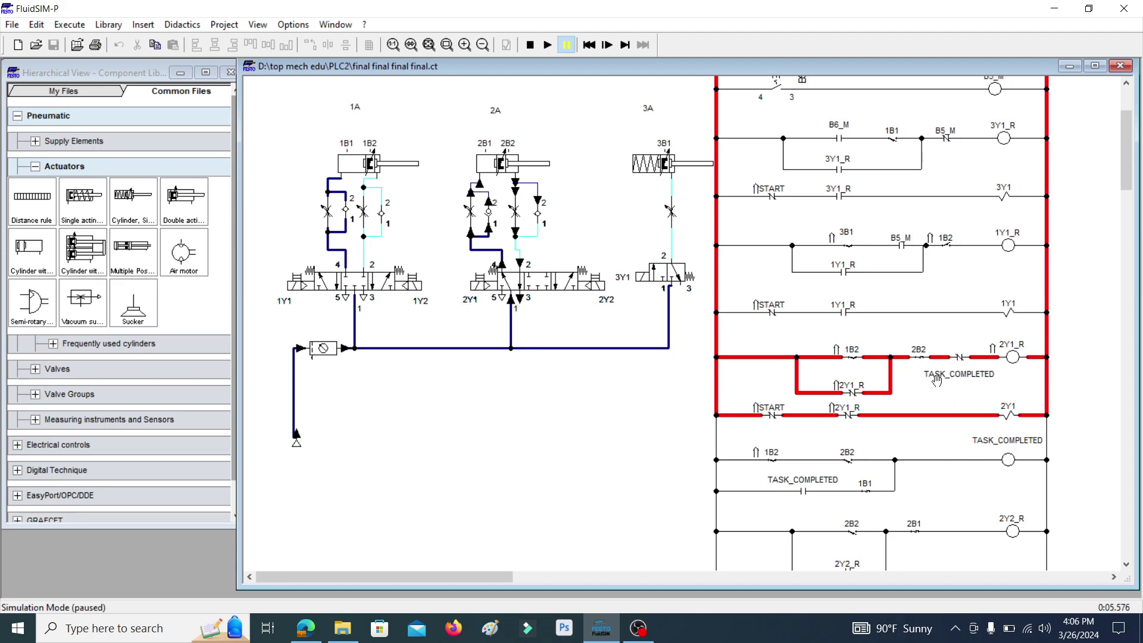
Step: Review the 2Y1 rungs and advance the simulation until cylinder 2A starts retracting, pausing it there
{"action": "scroll", "coordinate": [964, 375], "scroll_direction": "down", "scroll_amount": 1}
{"action": "scroll", "coordinate": [786, 453], "scroll_direction": "up", "scroll_amount": 1}
{"action": "scroll", "coordinate": [779, 339], "scroll_direction": "down", "scroll_amount": 1}
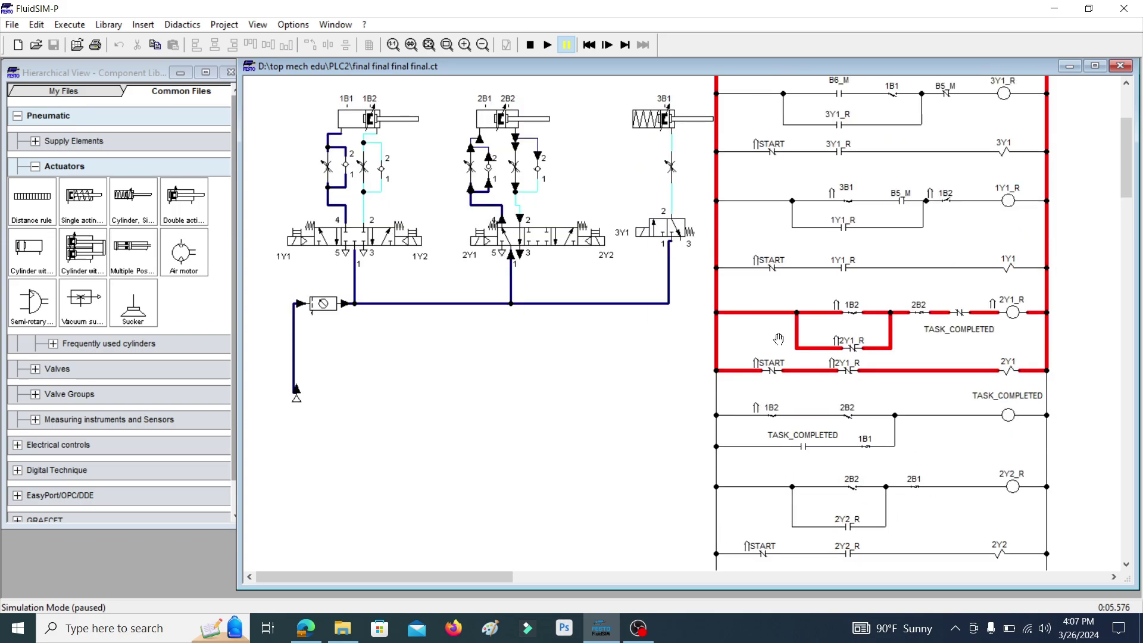
{"action": "left_click", "coordinate": [548, 46]}
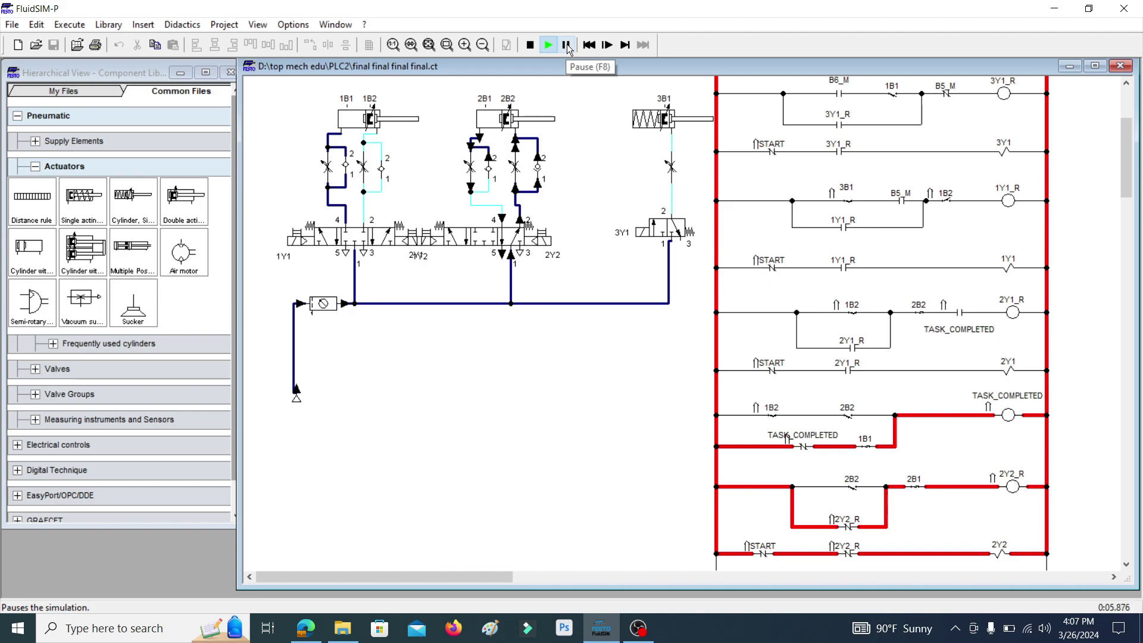
{"action": "left_click", "coordinate": [568, 46]}
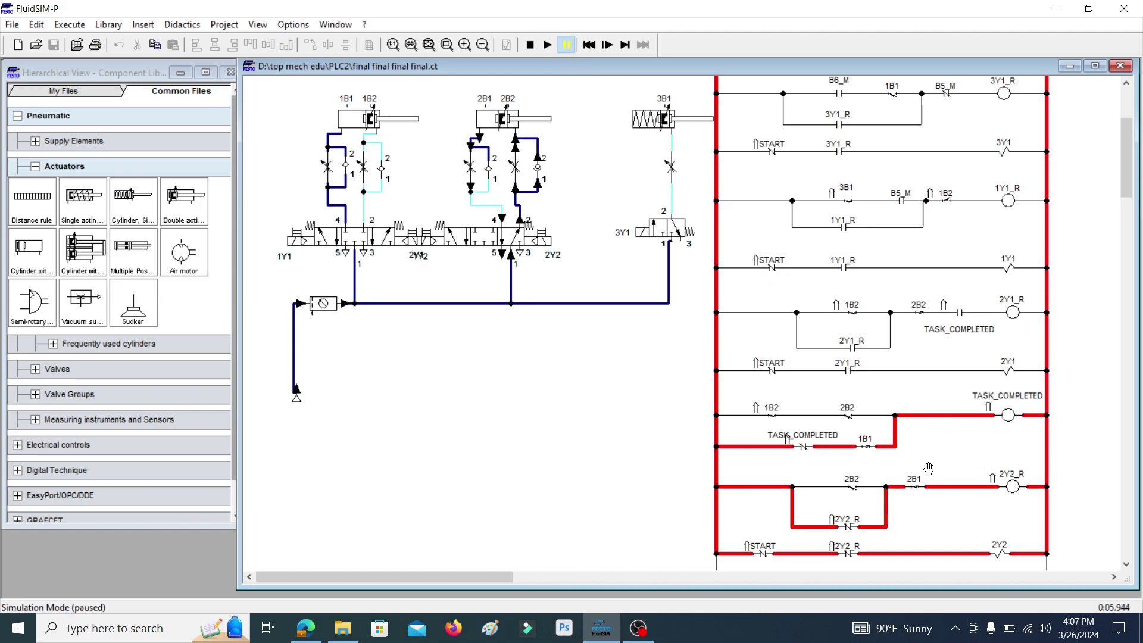
Step: Examine the TASK_COMPLETED, 2Y2 and 1Y2 rungs and their latching contacts in the paused simulation
{"action": "scroll", "coordinate": [890, 466], "scroll_direction": "down", "scroll_amount": 1}
{"action": "scroll", "coordinate": [892, 464], "scroll_direction": "down", "scroll_amount": 2}
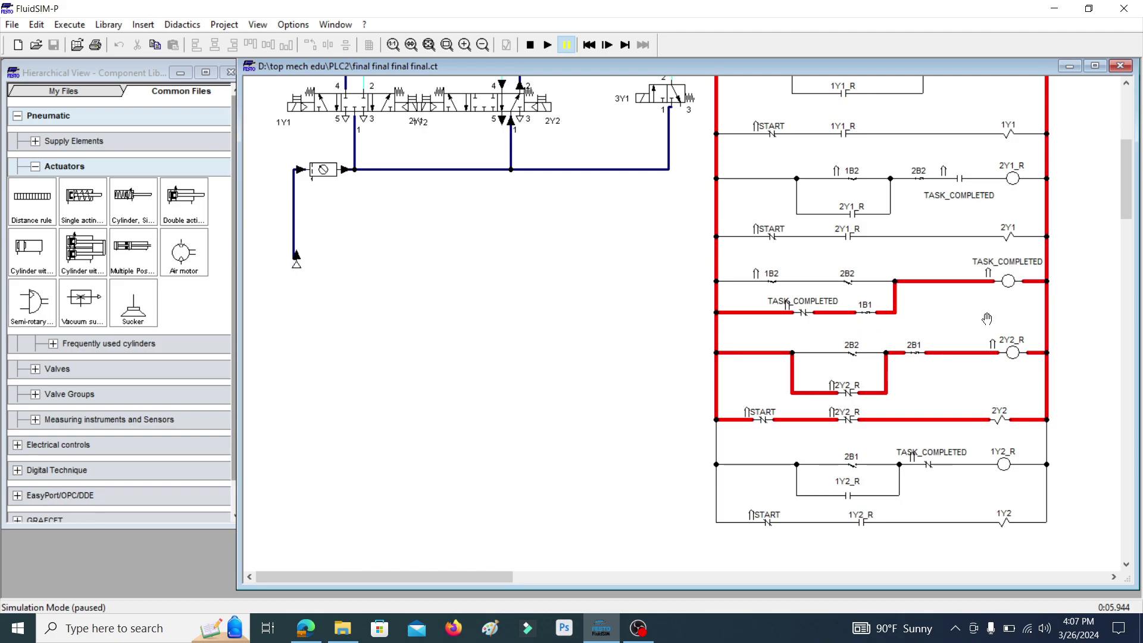
{"action": "scroll", "coordinate": [988, 319], "scroll_direction": "up", "scroll_amount": 1}
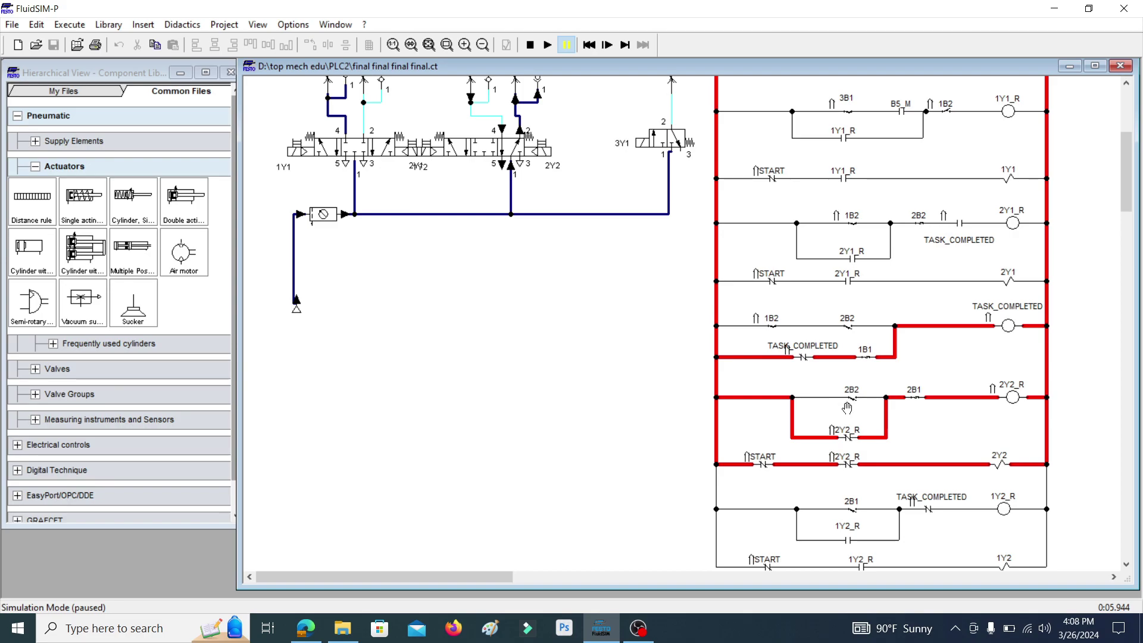
{"action": "scroll", "coordinate": [846, 413], "scroll_direction": "up", "scroll_amount": 1}
{"action": "scroll", "coordinate": [506, 269], "scroll_direction": "up", "scroll_amount": 1}
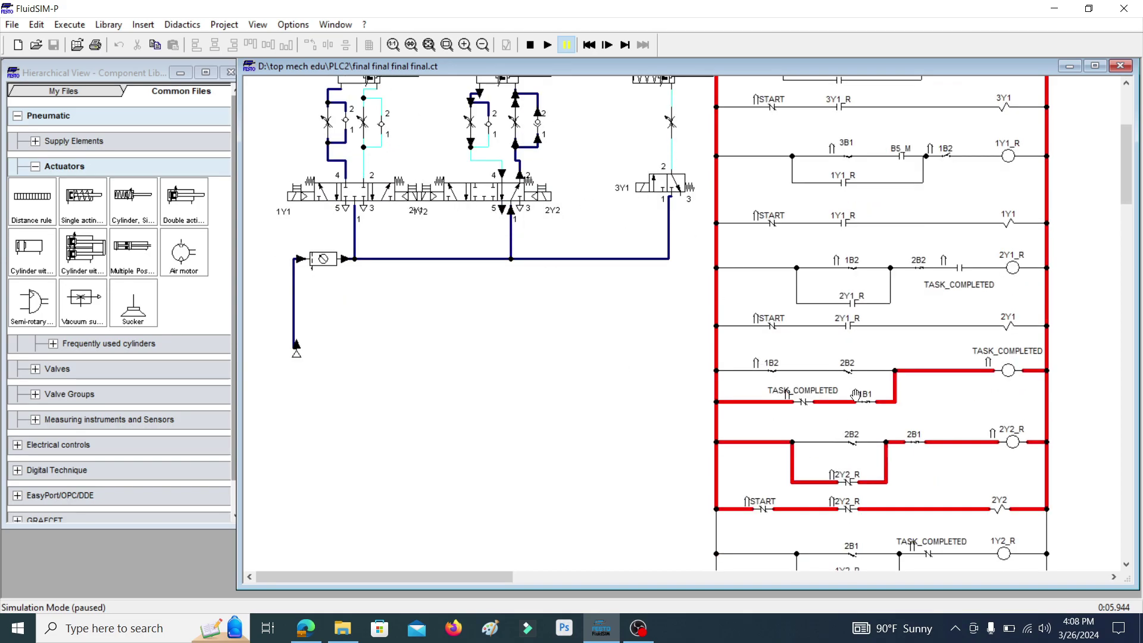
{"action": "scroll", "coordinate": [804, 351], "scroll_direction": "down", "scroll_amount": 1}
{"action": "scroll", "coordinate": [627, 388], "scroll_direction": "up", "scroll_amount": 1}
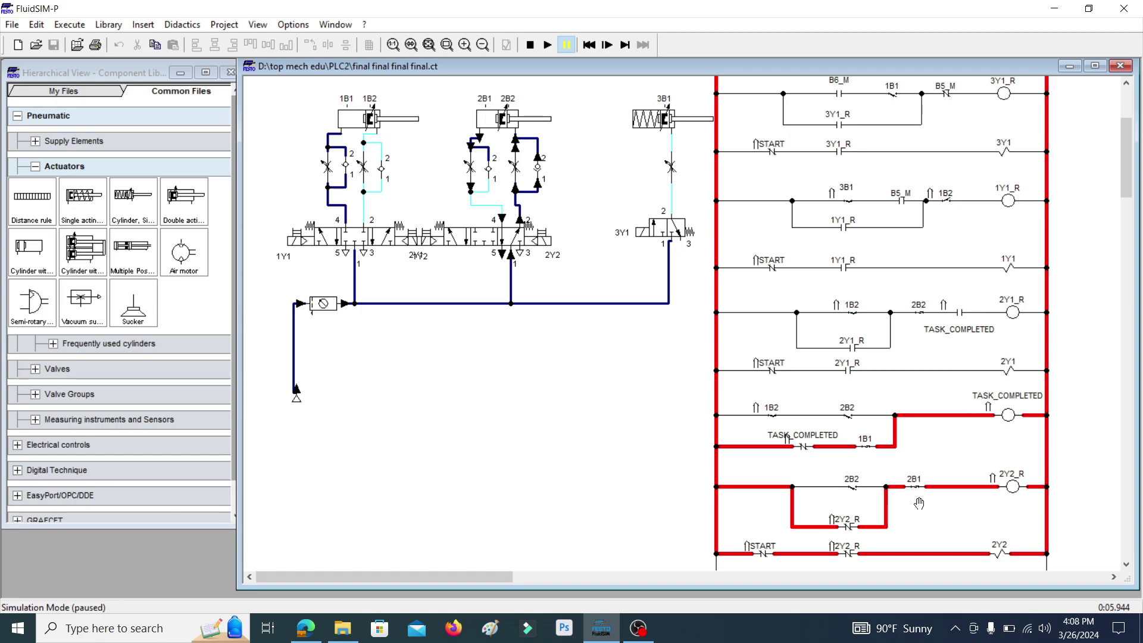
{"action": "scroll", "coordinate": [919, 508], "scroll_direction": "down", "scroll_amount": 1}
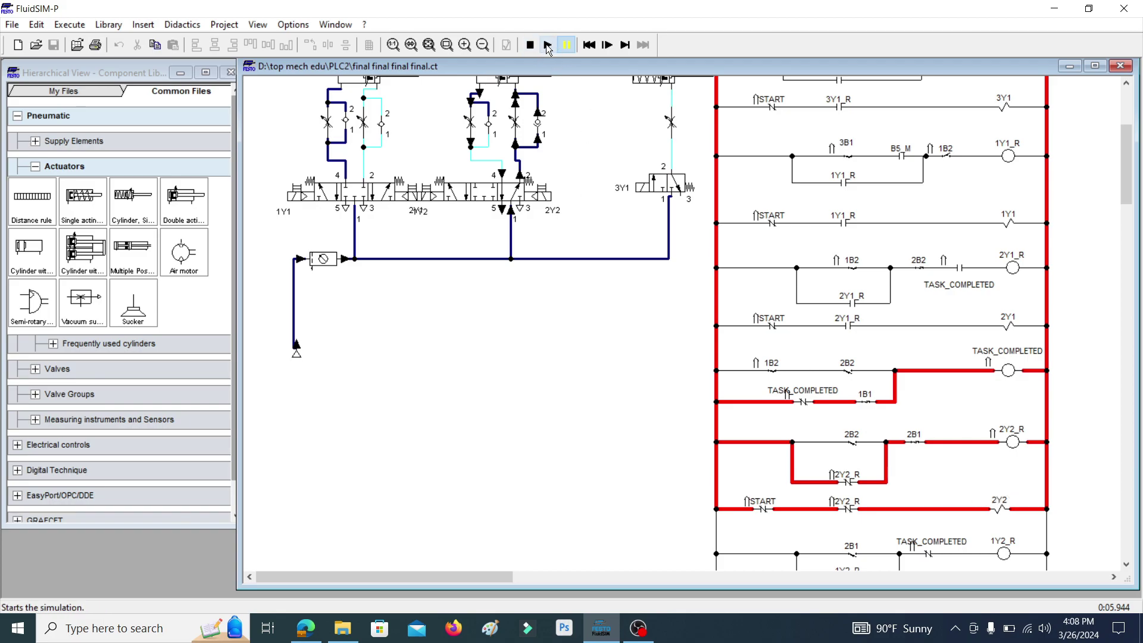
Step: Resume the simulation until cylinder 2A is fully retracted, pausing it there
{"action": "left_click", "coordinate": [548, 45]}
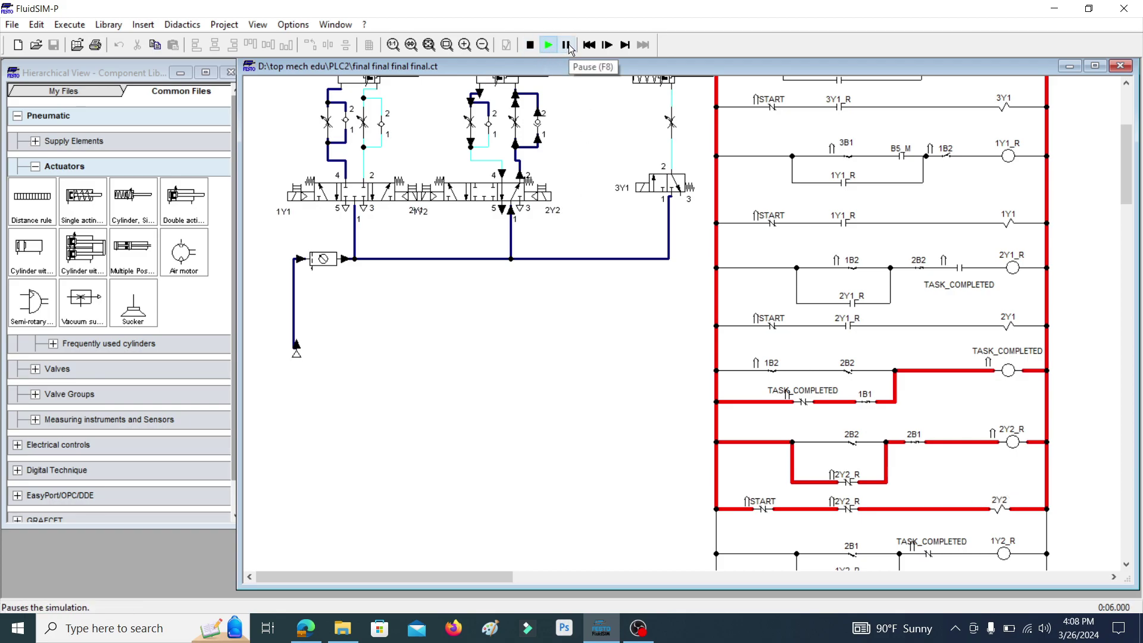
{"action": "scroll", "coordinate": [570, 50], "scroll_direction": "up", "scroll_amount": 1}
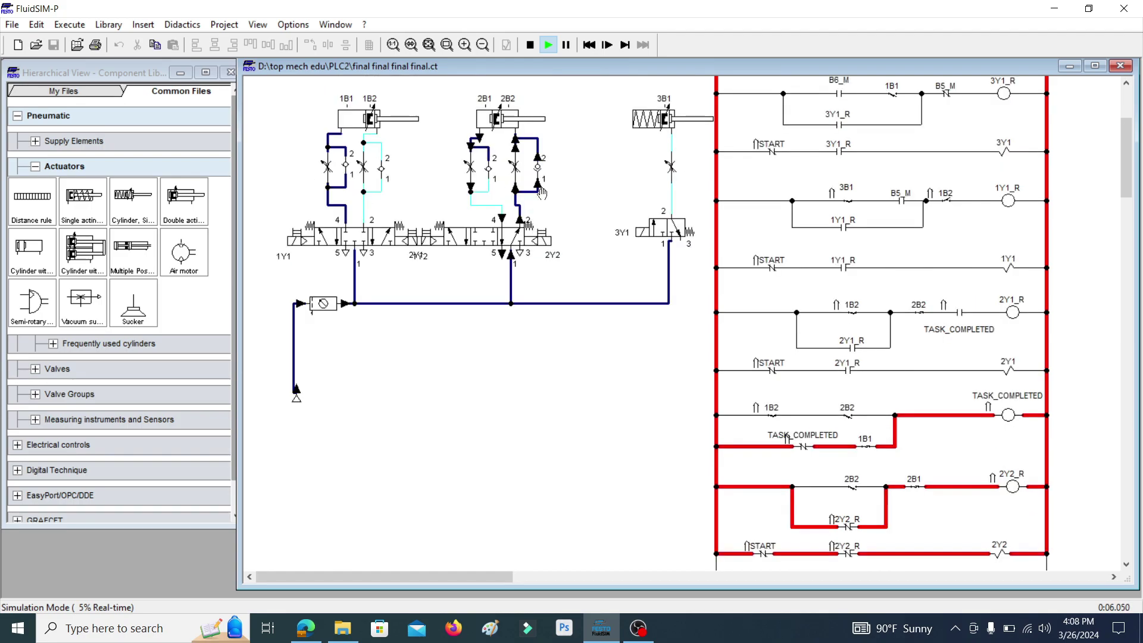
{"action": "left_click", "coordinate": [569, 47]}
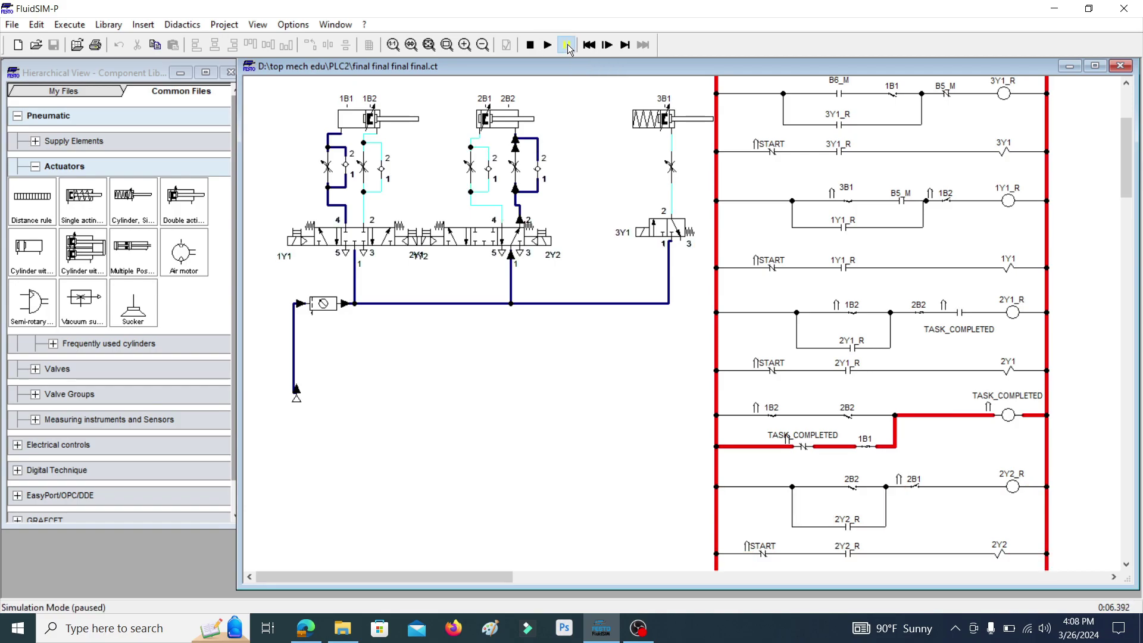
Step: Review the 2Y2 and 1Y2 rungs against the cylinders, and resume the simulation until cylinder 1A is fully retracted
{"action": "scroll", "coordinate": [858, 465], "scroll_direction": "down", "scroll_amount": 3}
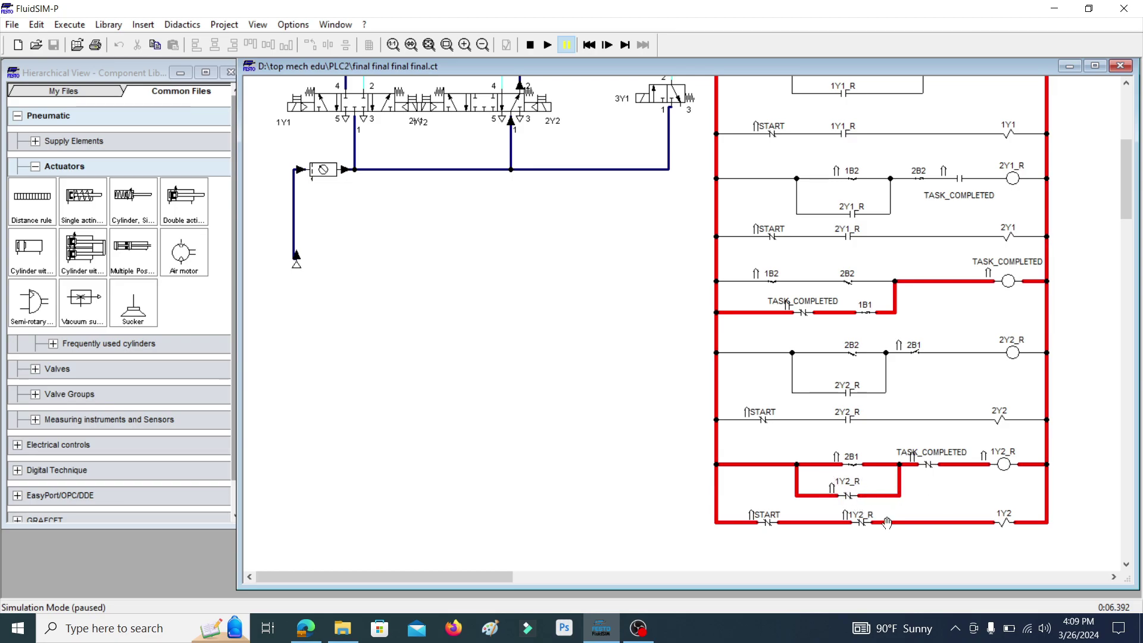
{"action": "scroll", "coordinate": [979, 521], "scroll_direction": "up", "scroll_amount": 3}
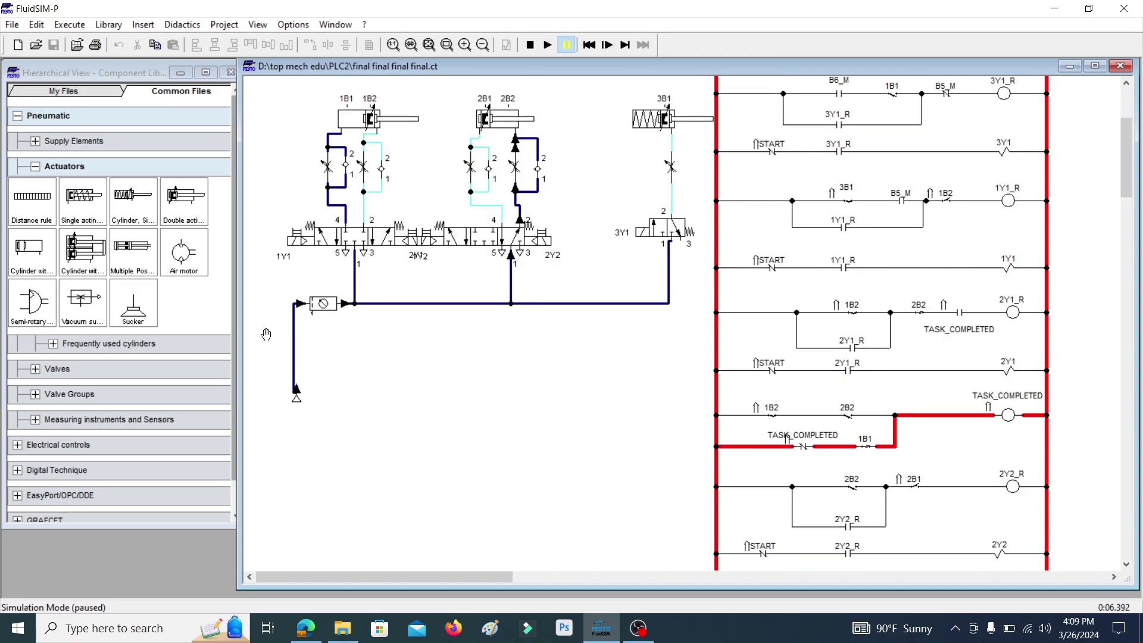
{"action": "scroll", "coordinate": [422, 286], "scroll_direction": "up", "scroll_amount": 1}
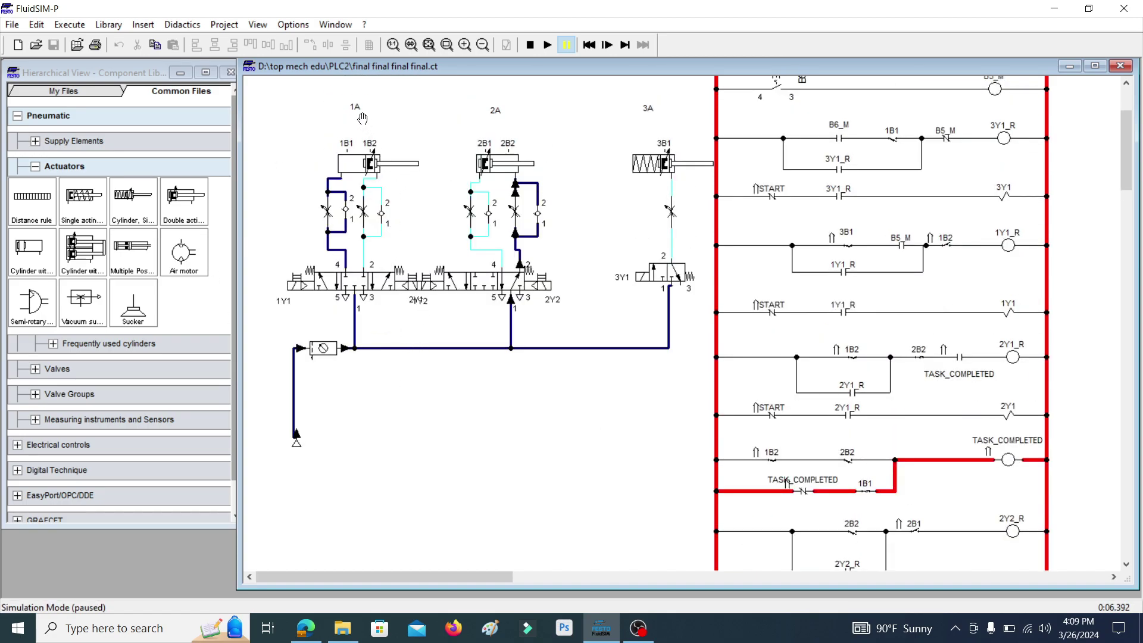
{"action": "scroll", "coordinate": [922, 502], "scroll_direction": "down", "scroll_amount": 5}
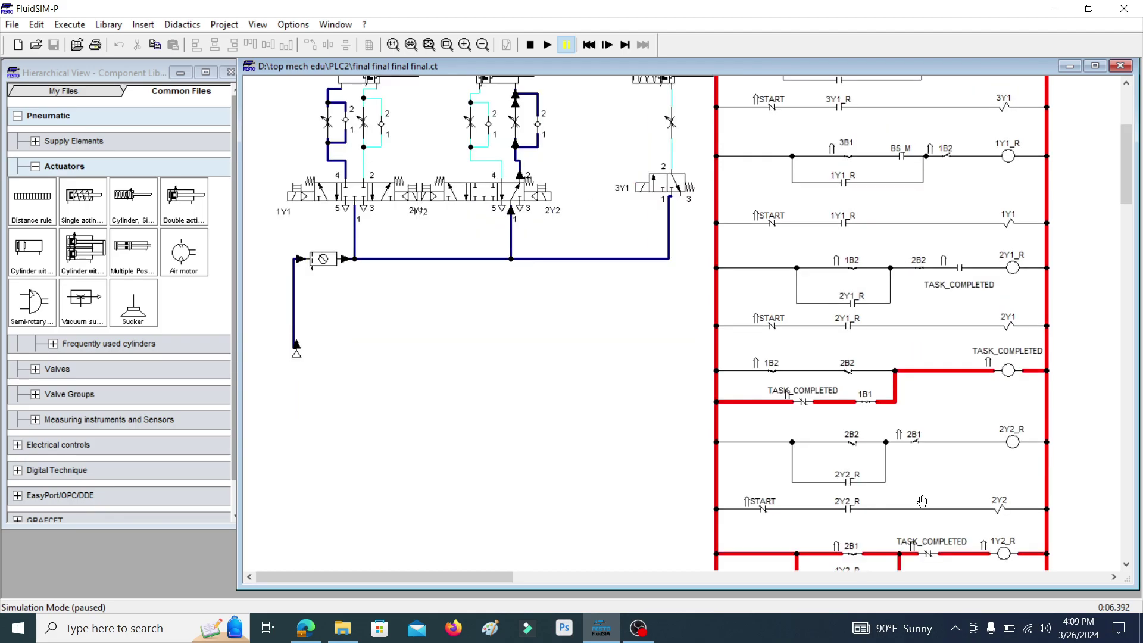
{"action": "scroll", "coordinate": [822, 475], "scroll_direction": "up", "scroll_amount": 4}
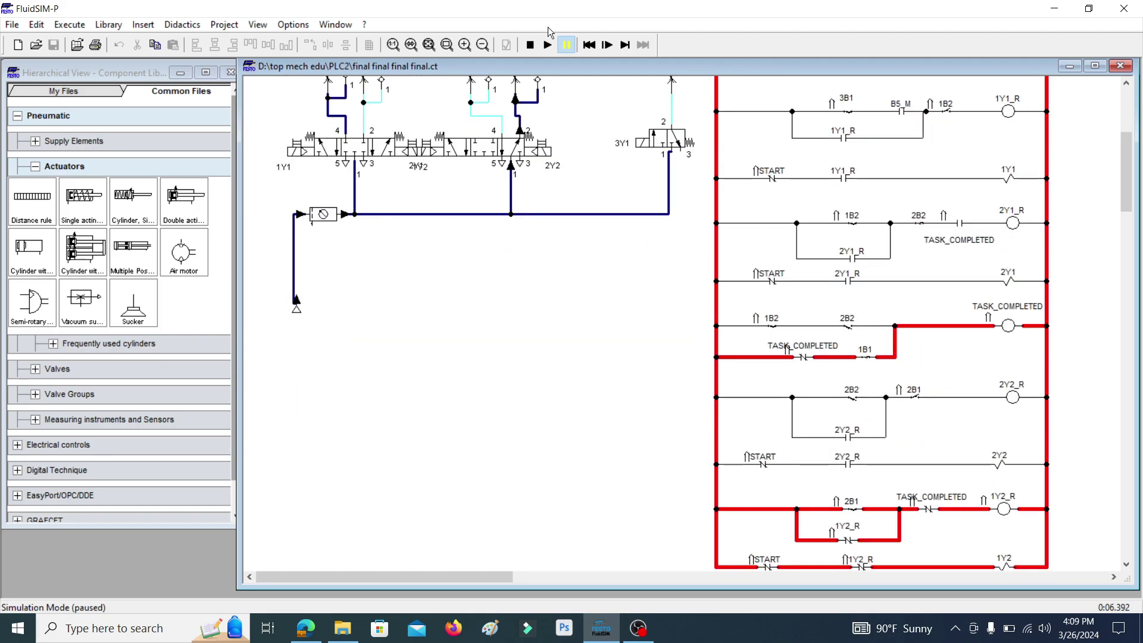
{"action": "left_click", "coordinate": [547, 46]}
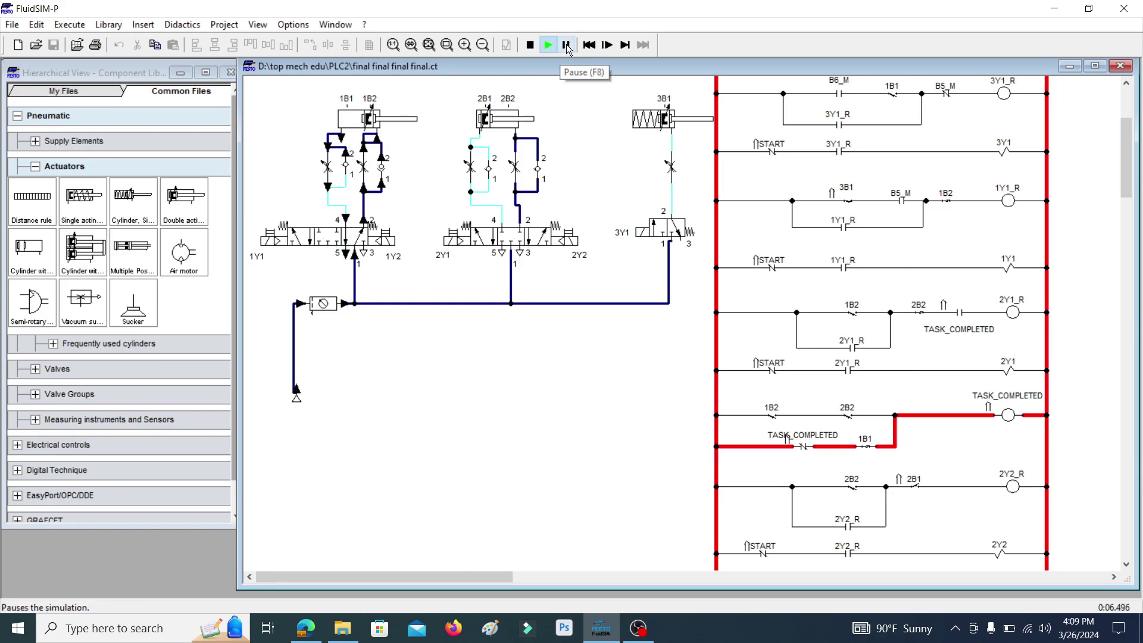
{"action": "scroll", "coordinate": [887, 452], "scroll_direction": "down", "scroll_amount": 4}
{"action": "scroll", "coordinate": [887, 451], "scroll_direction": "up", "scroll_amount": 2}
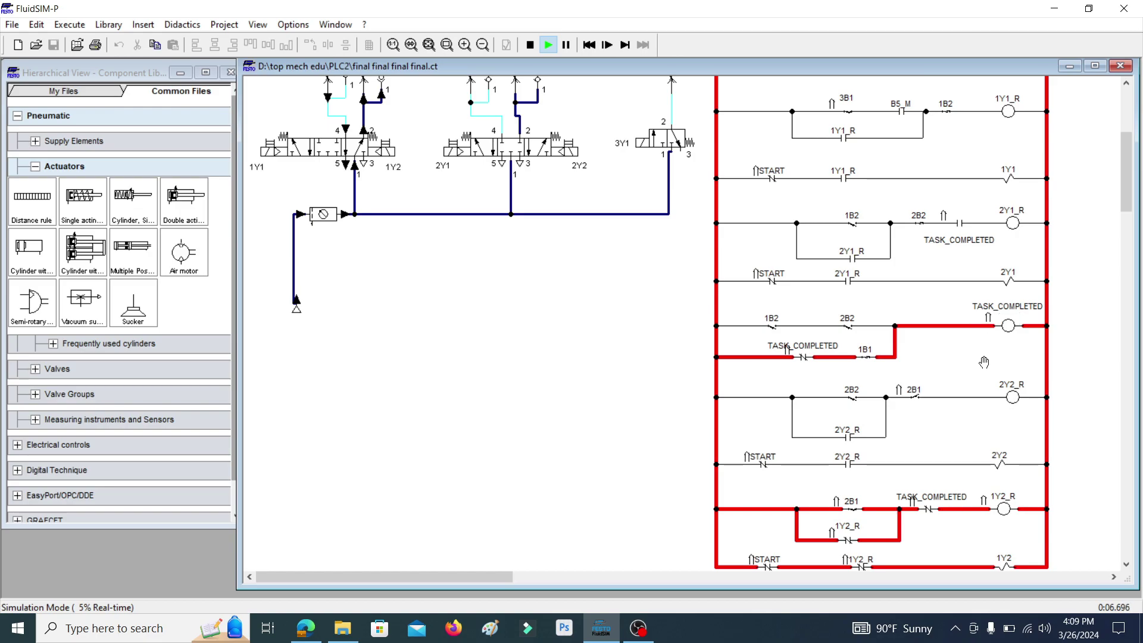
{"action": "scroll", "coordinate": [984, 363], "scroll_direction": "up", "scroll_amount": 2}
{"action": "scroll", "coordinate": [976, 429], "scroll_direction": "up", "scroll_amount": 2}
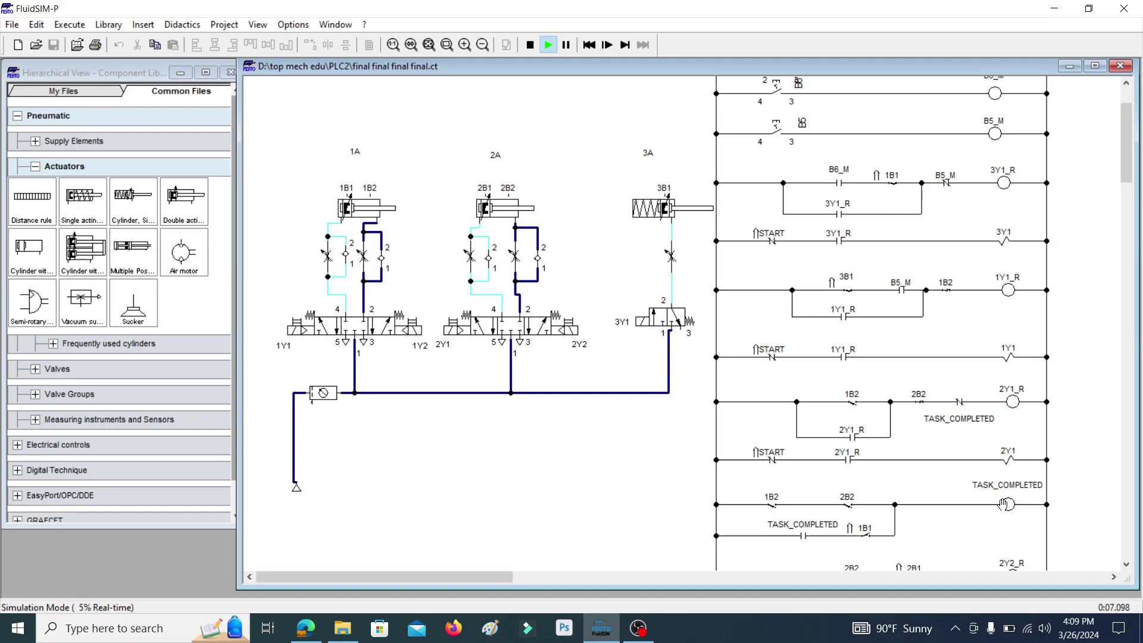
Step: Examine the TASK_COMPLETED contacts, the 1Y2 rungs and the START rung with all cylinders back in their initial positions
{"action": "scroll", "coordinate": [920, 503], "scroll_direction": "down", "scroll_amount": 4}
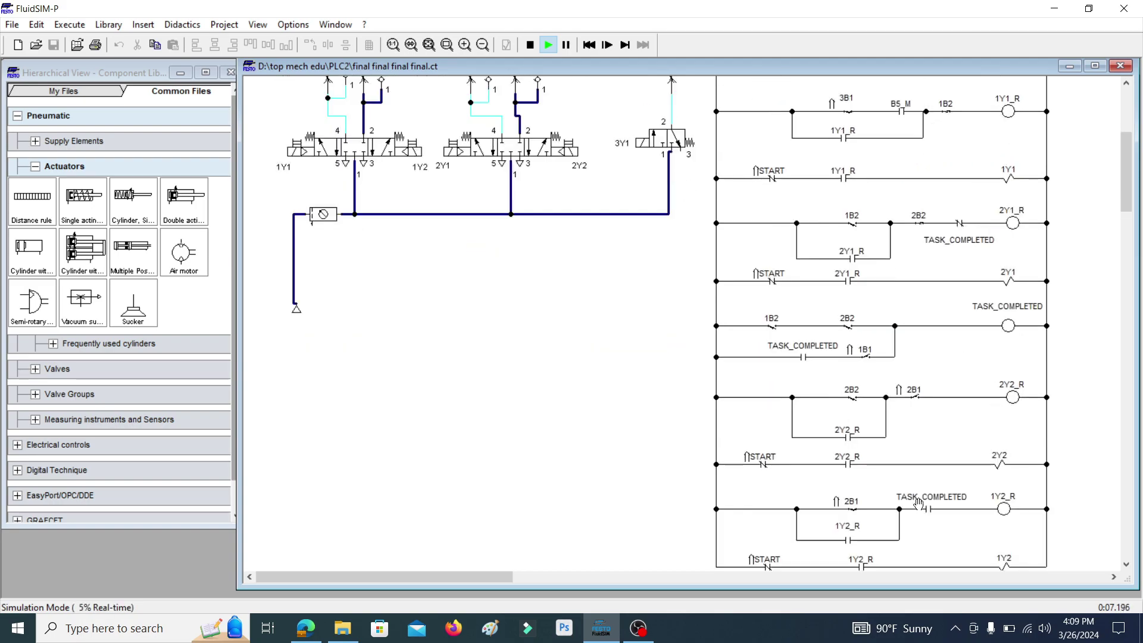
{"action": "scroll", "coordinate": [920, 503], "scroll_direction": "up", "scroll_amount": 6}
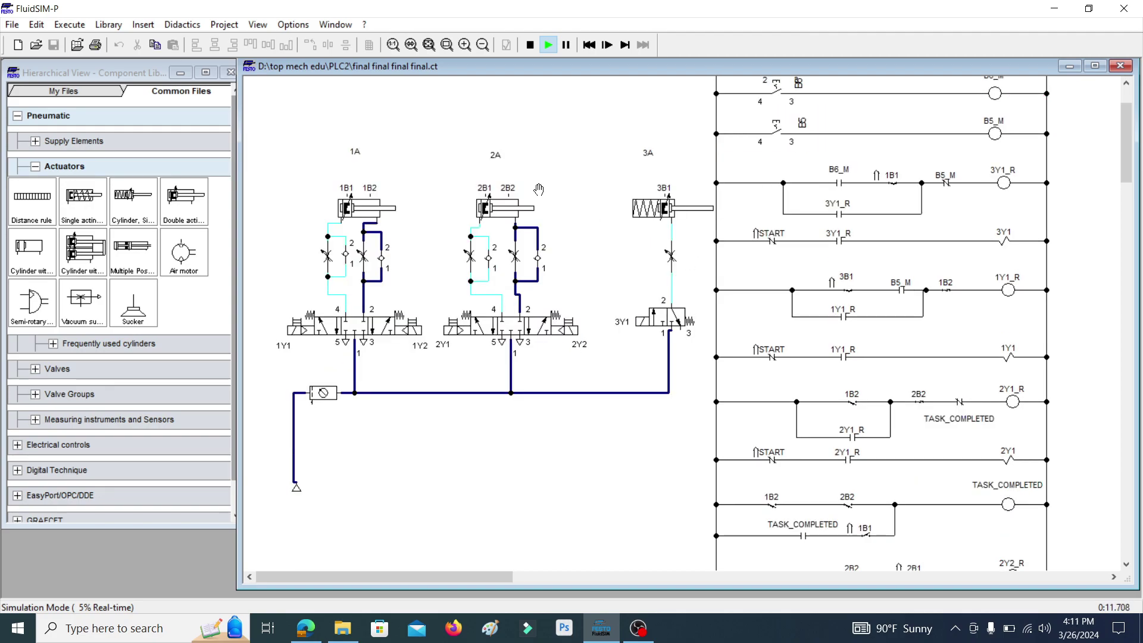
{"action": "scroll", "coordinate": [620, 356], "scroll_direction": "up", "scroll_amount": 2}
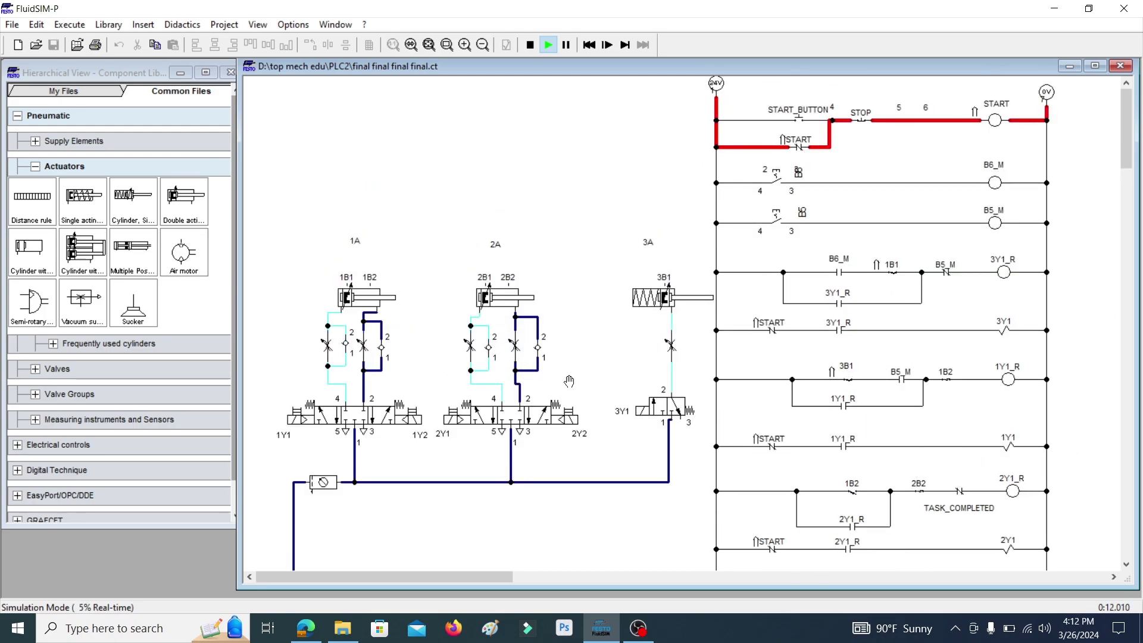
{"action": "scroll", "coordinate": [965, 387], "scroll_direction": "down", "scroll_amount": 4}
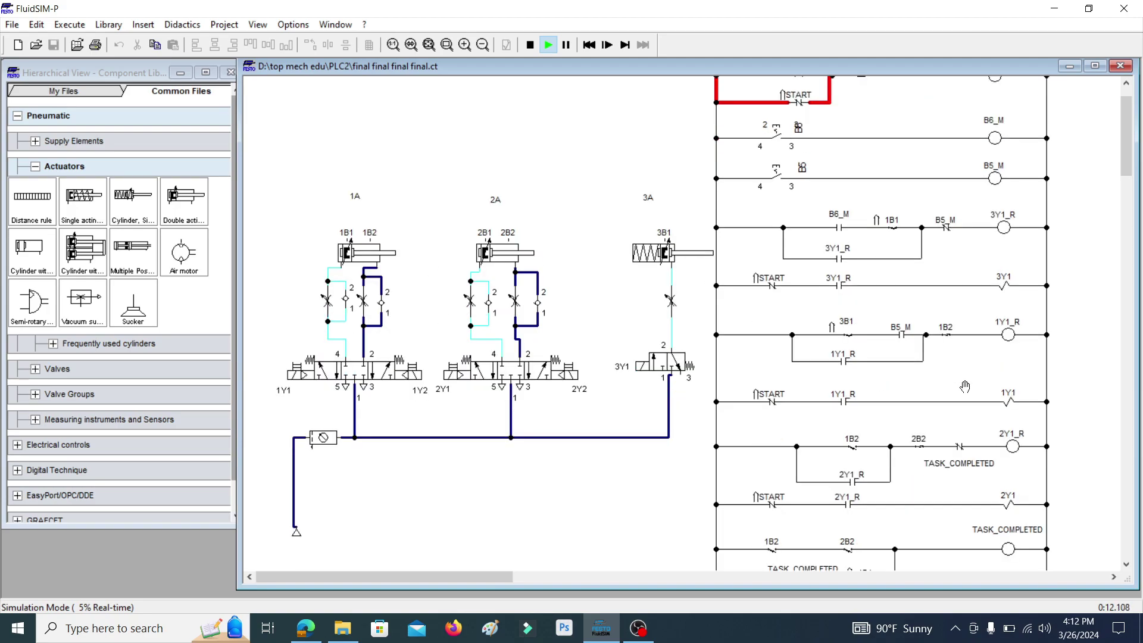
{"action": "scroll", "coordinate": [902, 400], "scroll_direction": "up", "scroll_amount": 4}
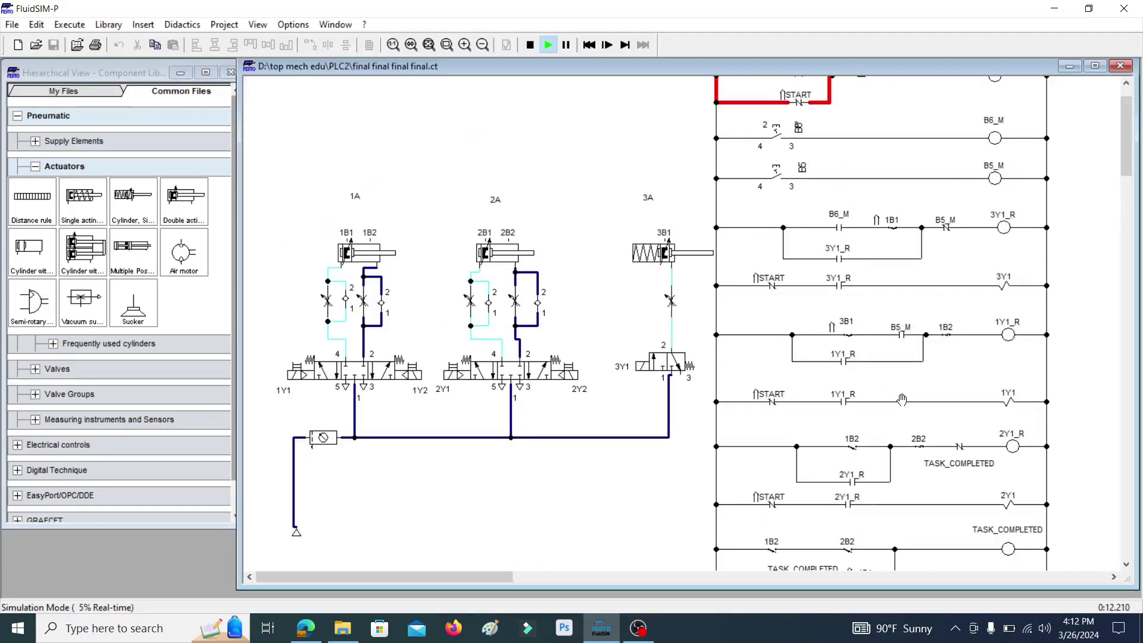